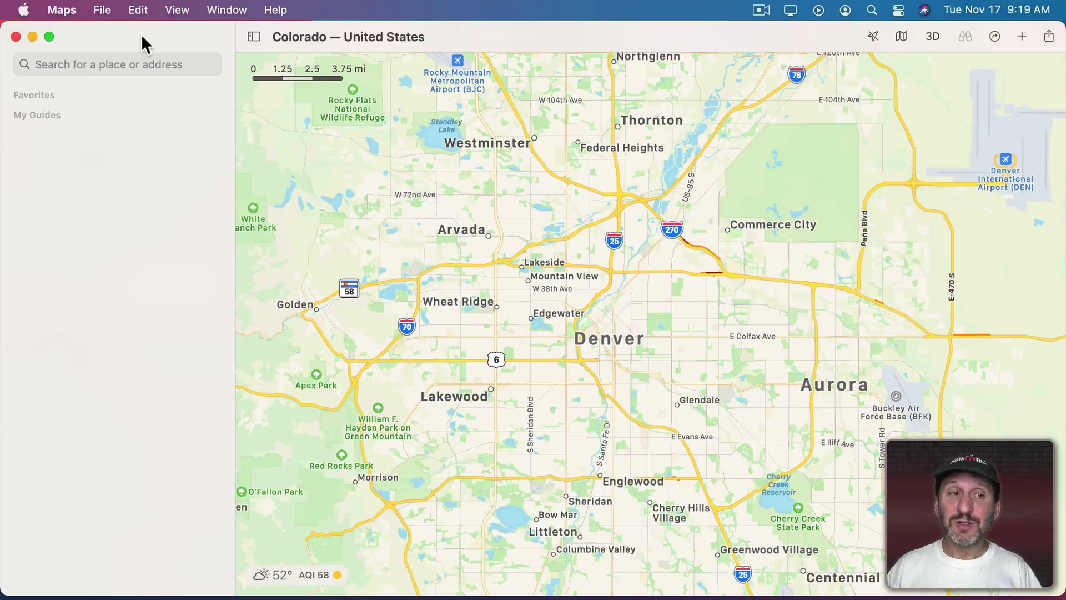
Search 'denver', open Denver, CO, and scroll its place card down to the Denver Guides
left_click(86, 65)
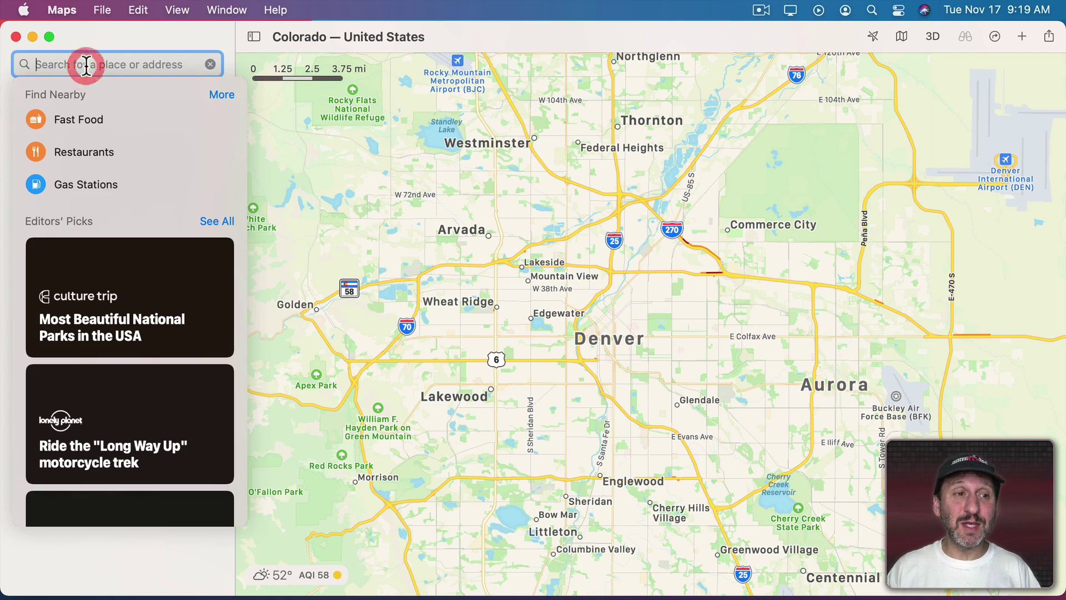
type("denver")
left_click(87, 209)
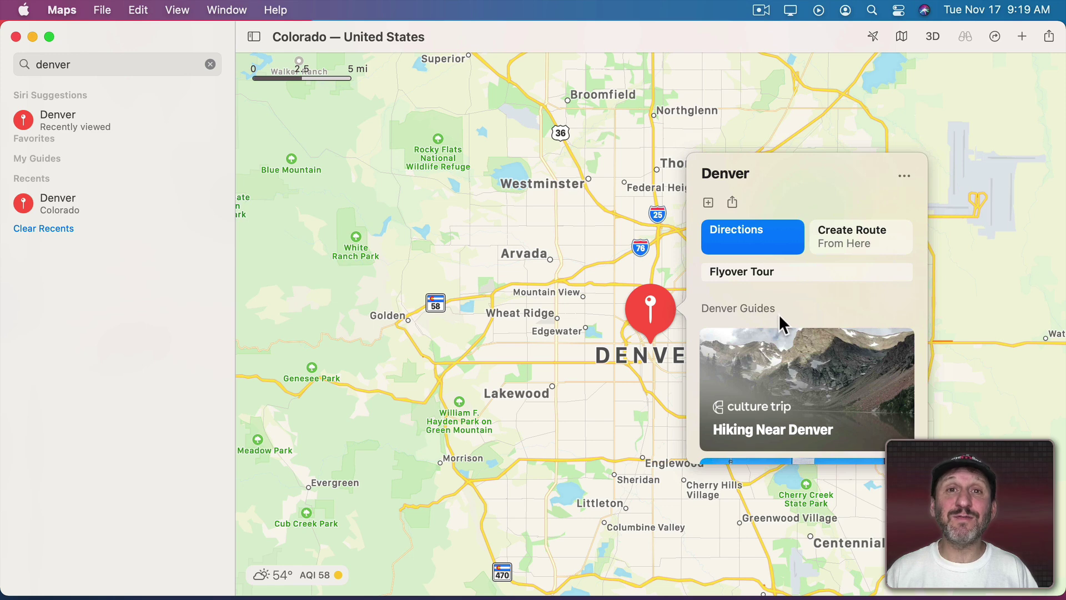
scroll(798, 407, "down", 5)
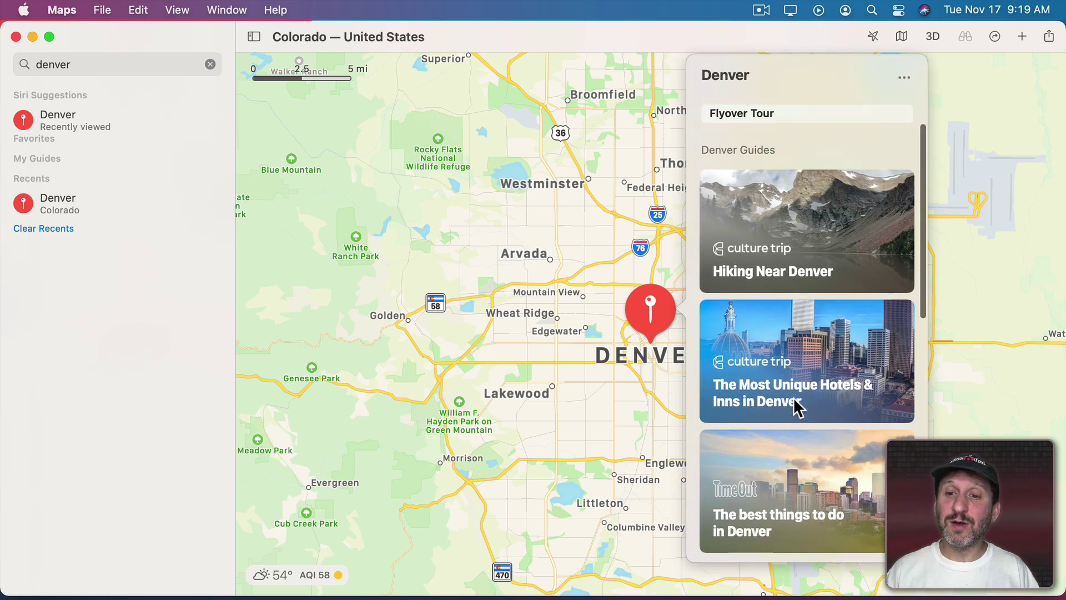
scroll(797, 383, "down", 5)
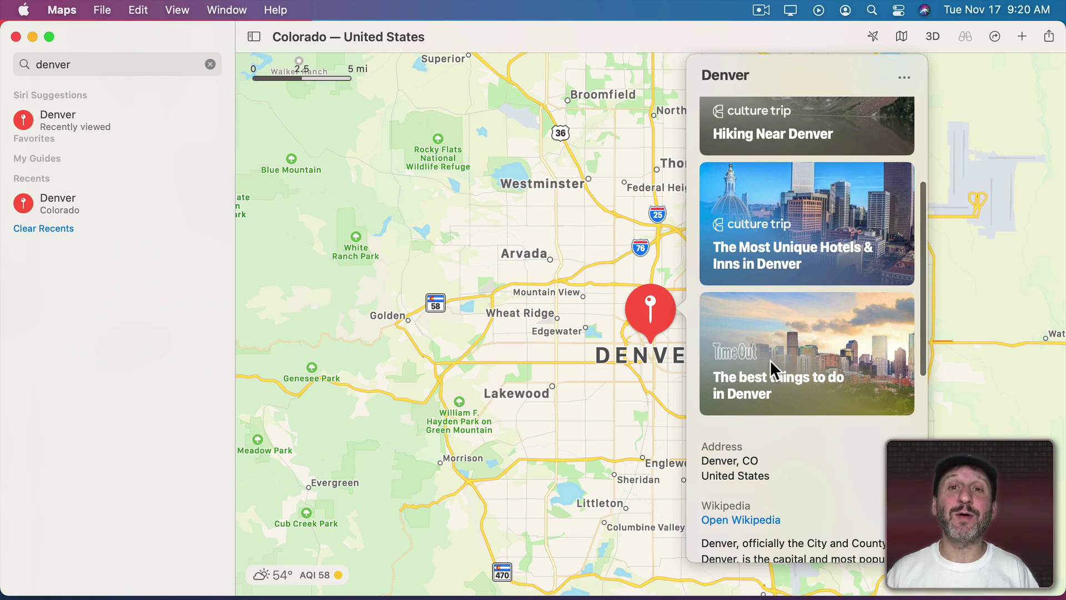
Open Time Out's 'The best things to do in Denver' guide, browse its places, and show Red Rocks Amphitheatre's details
left_click(782, 328)
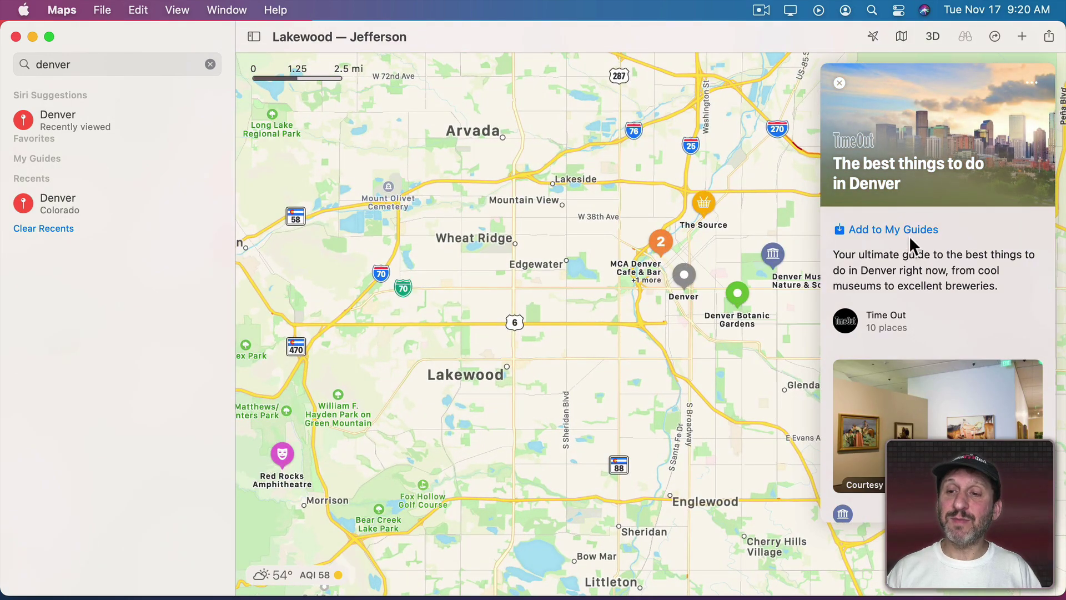
scroll(870, 253, "down", 1)
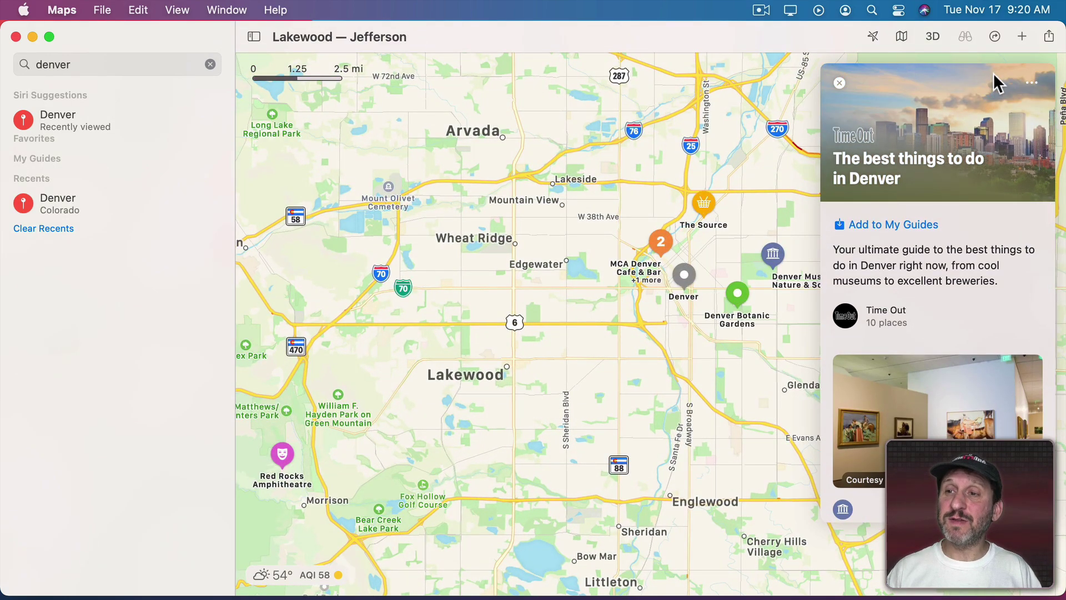
scroll(904, 342, "down", 5)
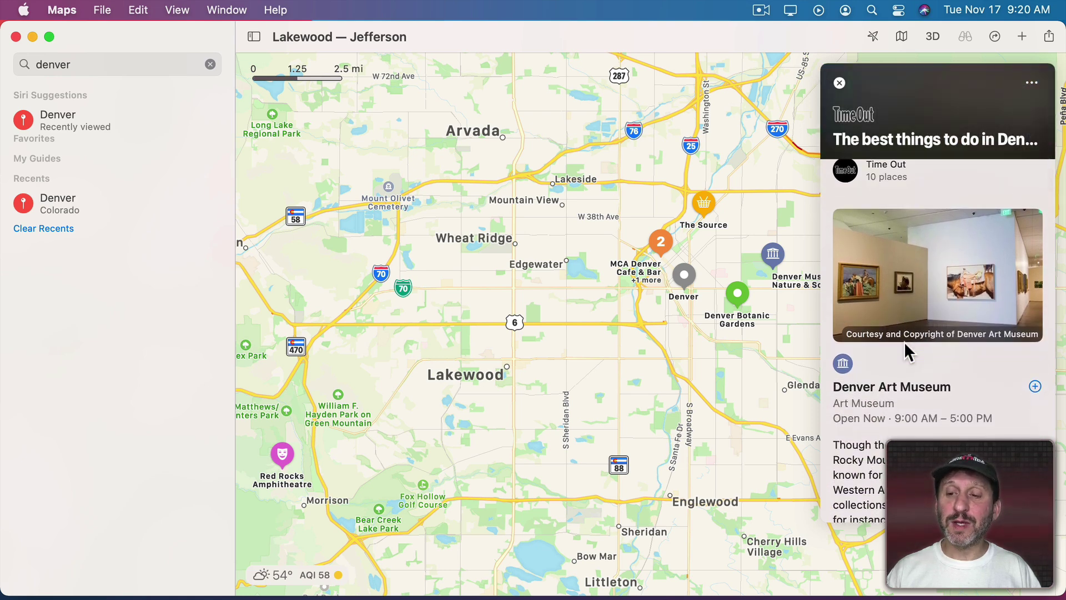
scroll(905, 342, "down", 5)
scroll(903, 342, "down", 6)
scroll(904, 342, "down", 8)
scroll(904, 342, "down", 1)
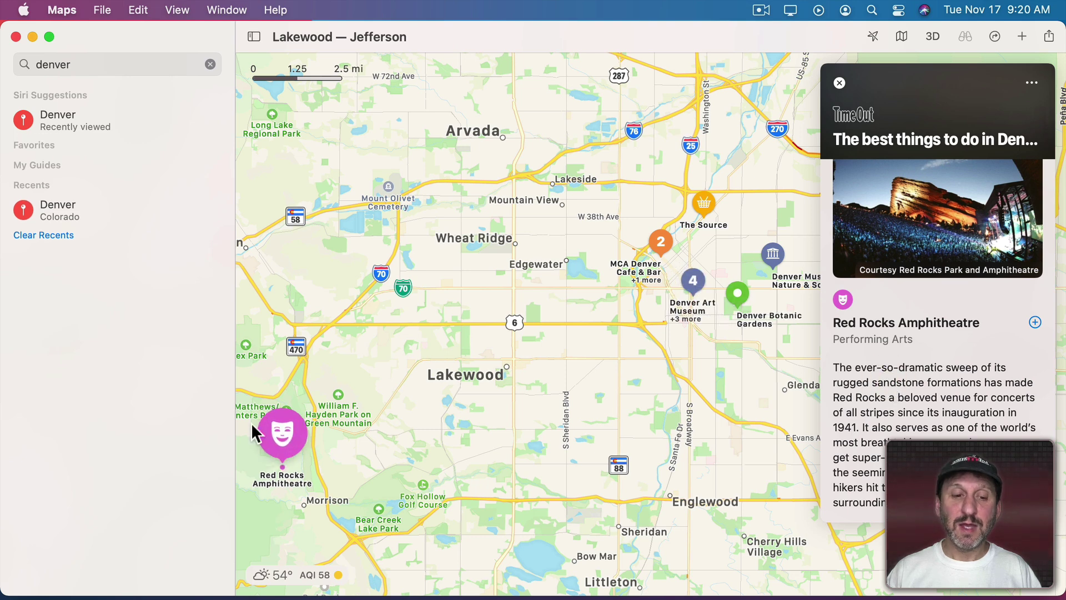
left_click(276, 448)
scroll(919, 355, "down", 5)
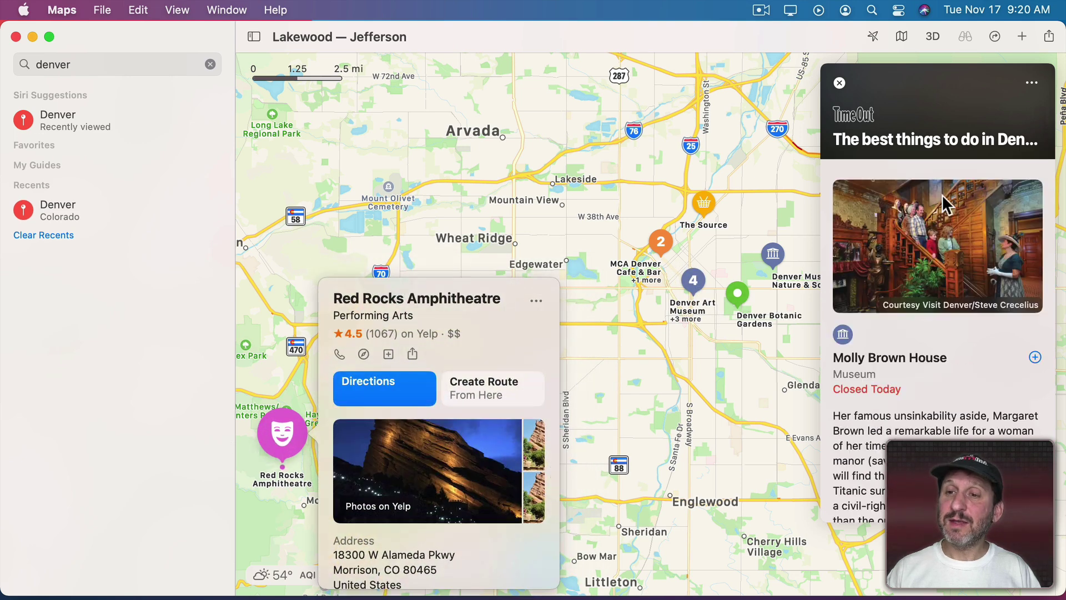
Add Time Out's Denver guide to My Guides and expand My Guides to show its 10 places
left_click(1031, 83)
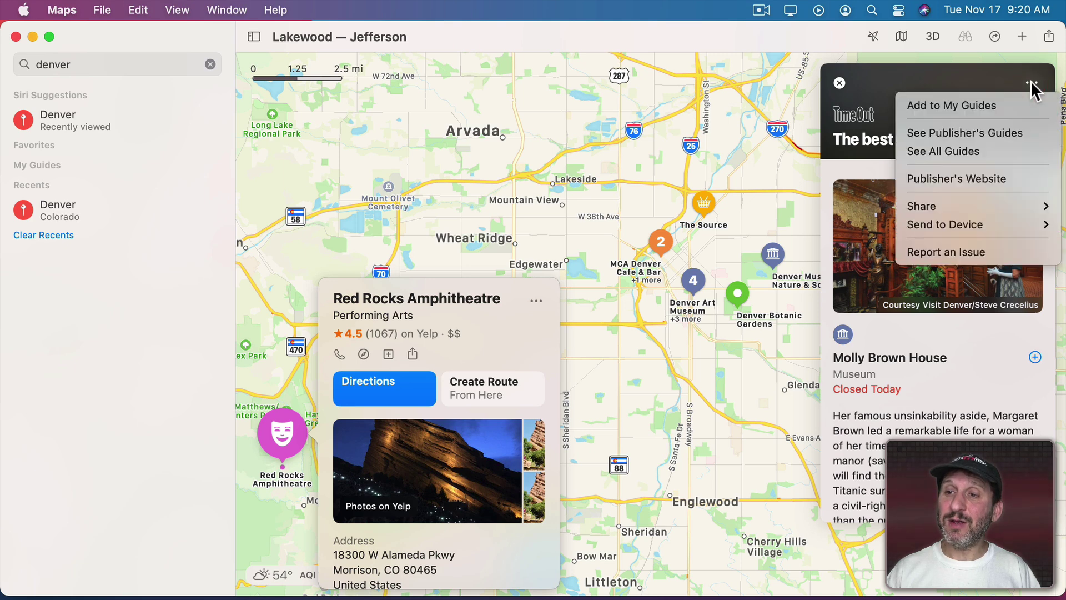
left_click(966, 105)
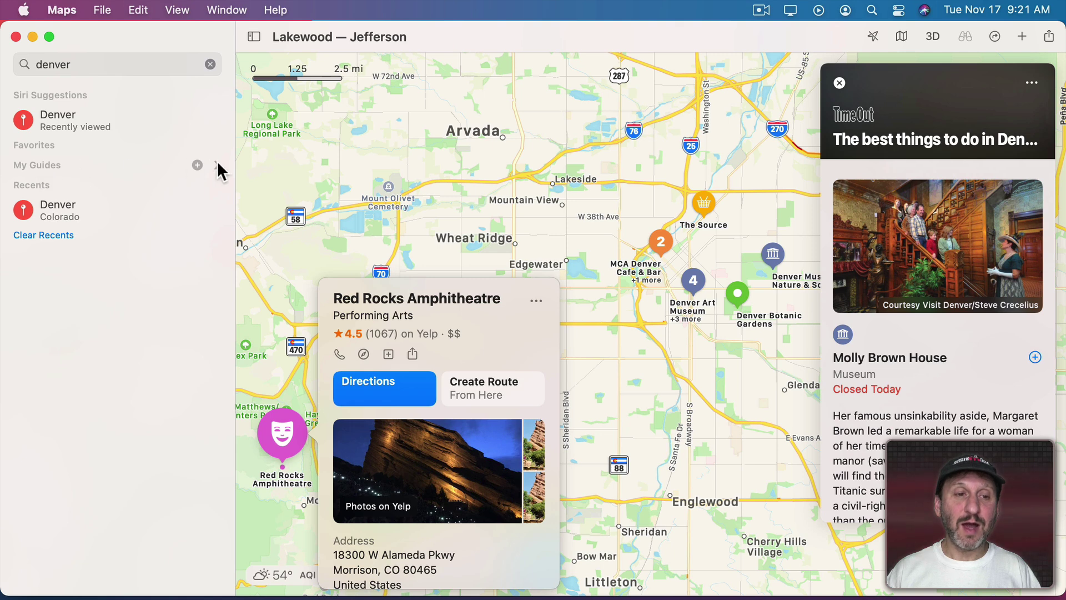
left_click(216, 165)
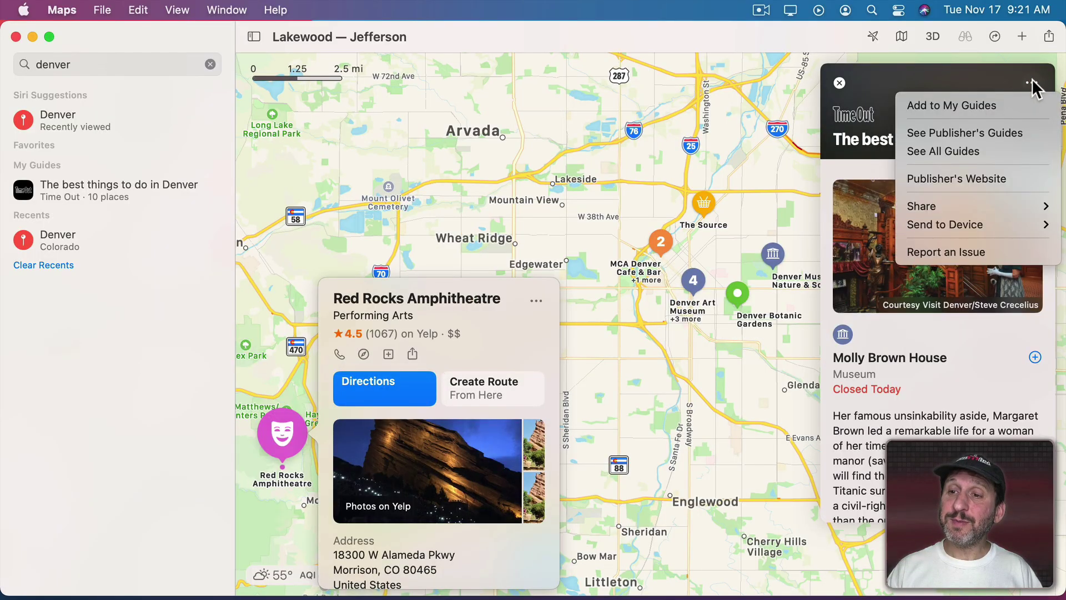
Browse Time Out's other guides and the All Guides city list, then return to the Denver guide
left_click(956, 136)
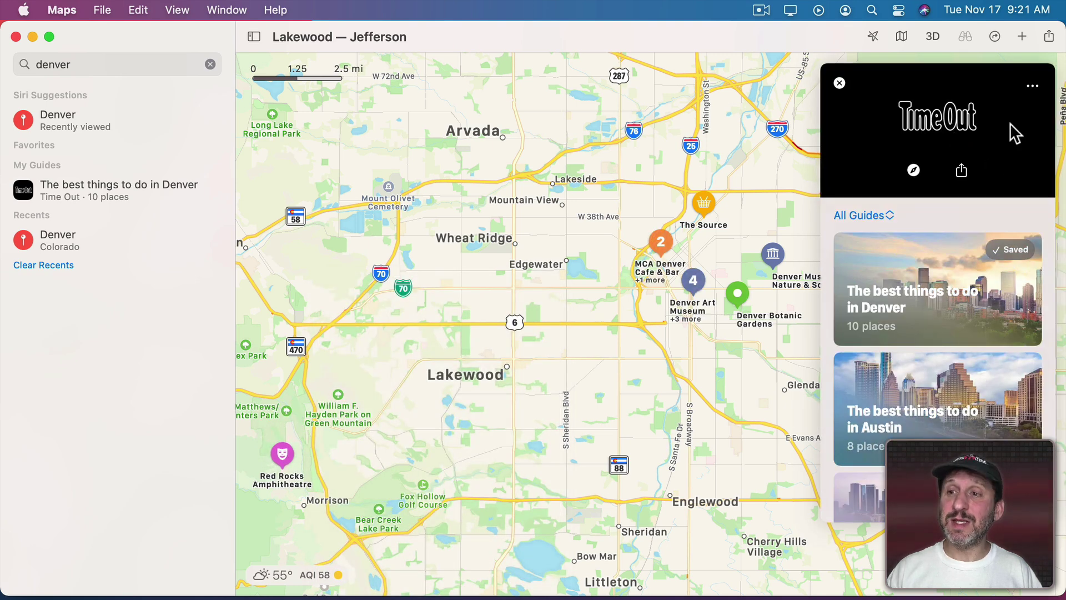
left_click(840, 84)
left_click(1031, 84)
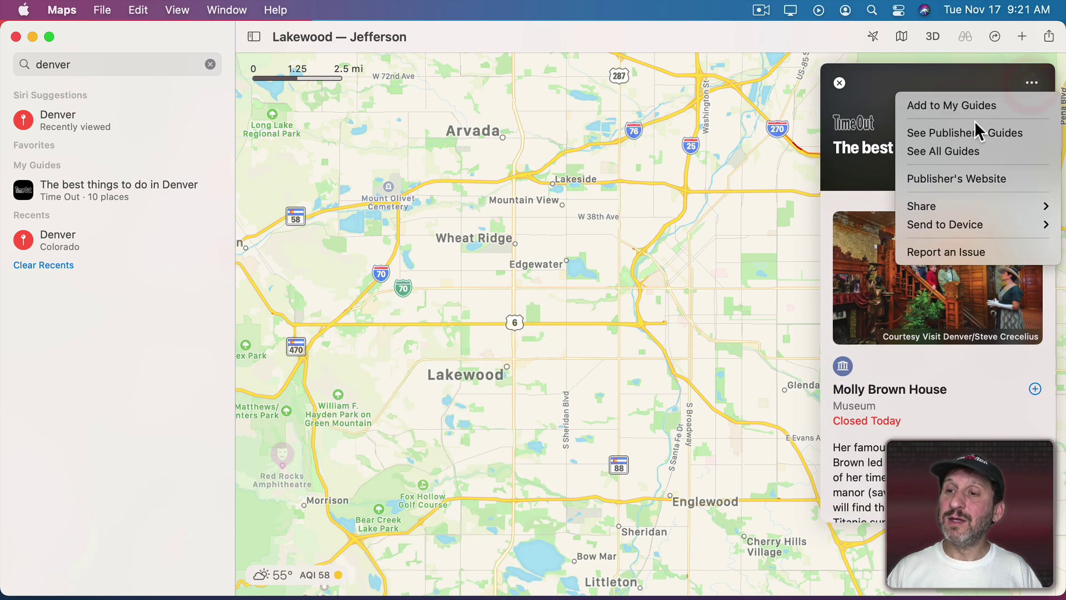
left_click(955, 151)
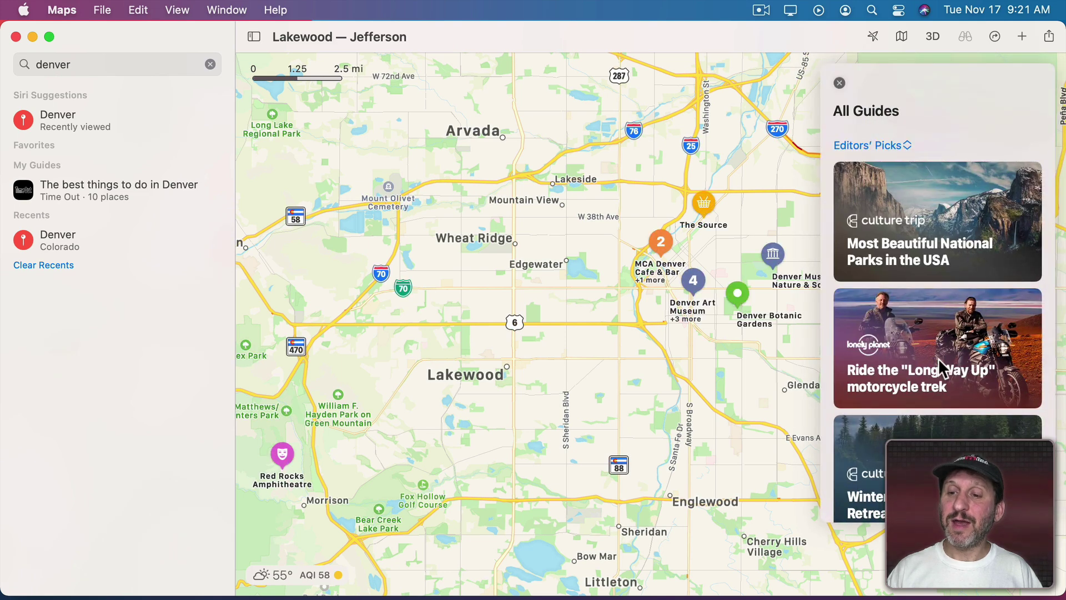
left_click(850, 144)
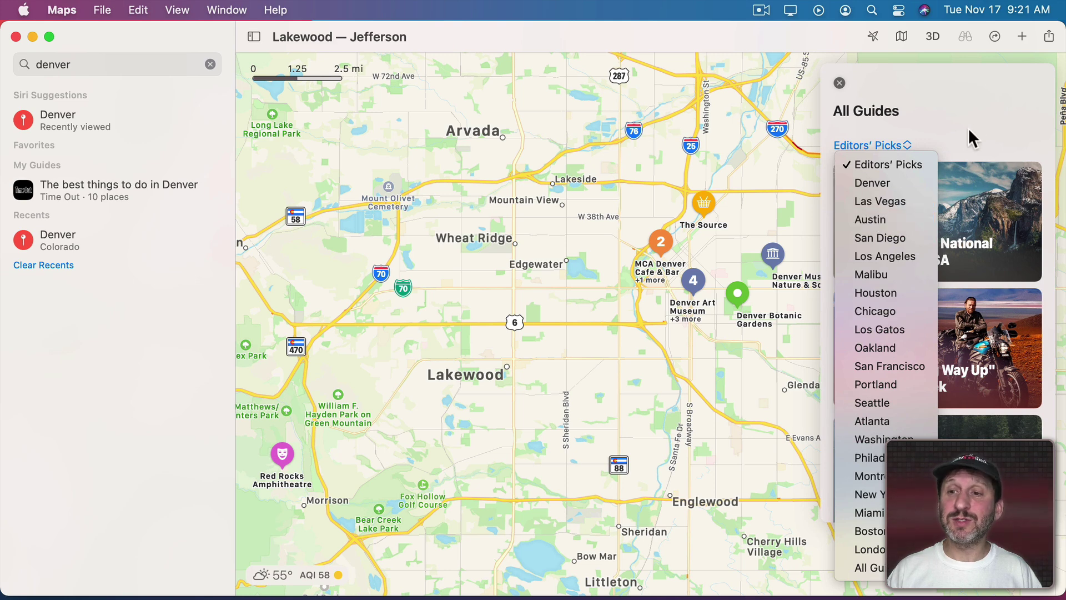
left_click(980, 114)
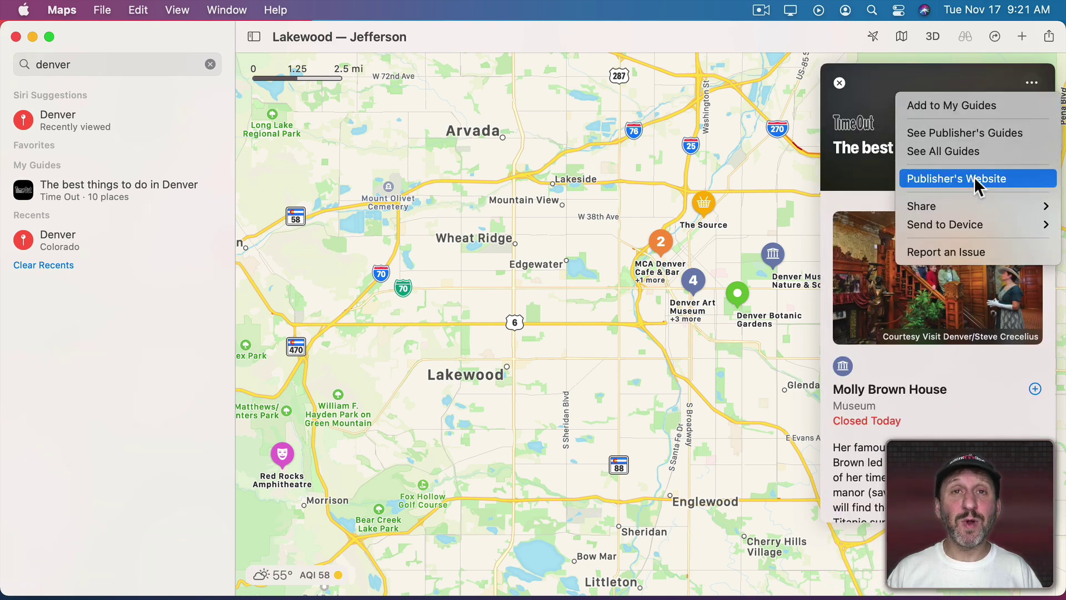
mouse_move(928, 211)
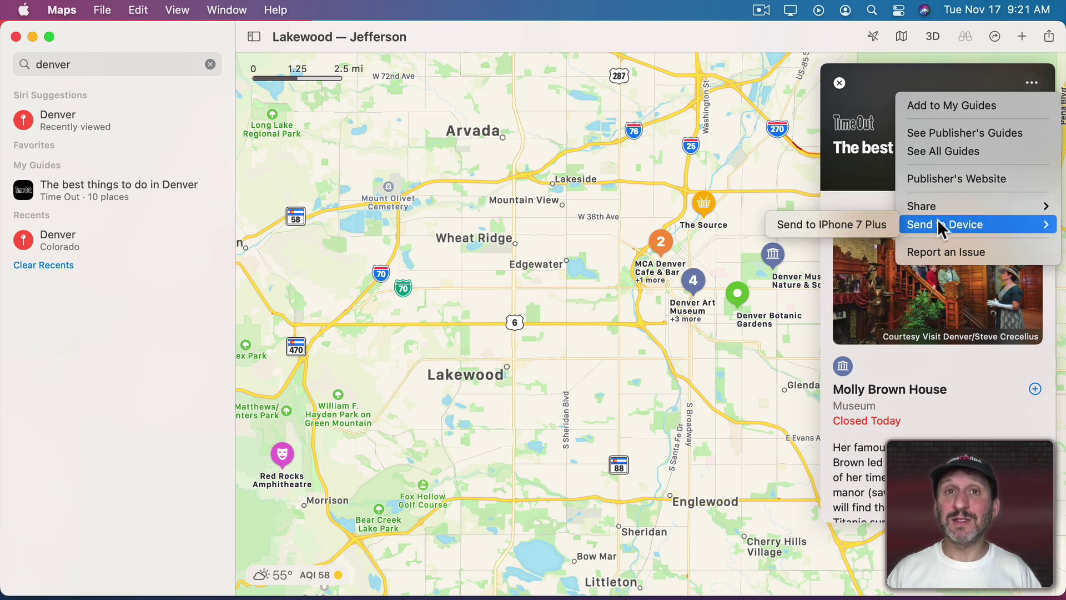
Reopen the saved Denver guide, then search 'daniel' and open Daniels & Fisher Tower
left_click(871, 226)
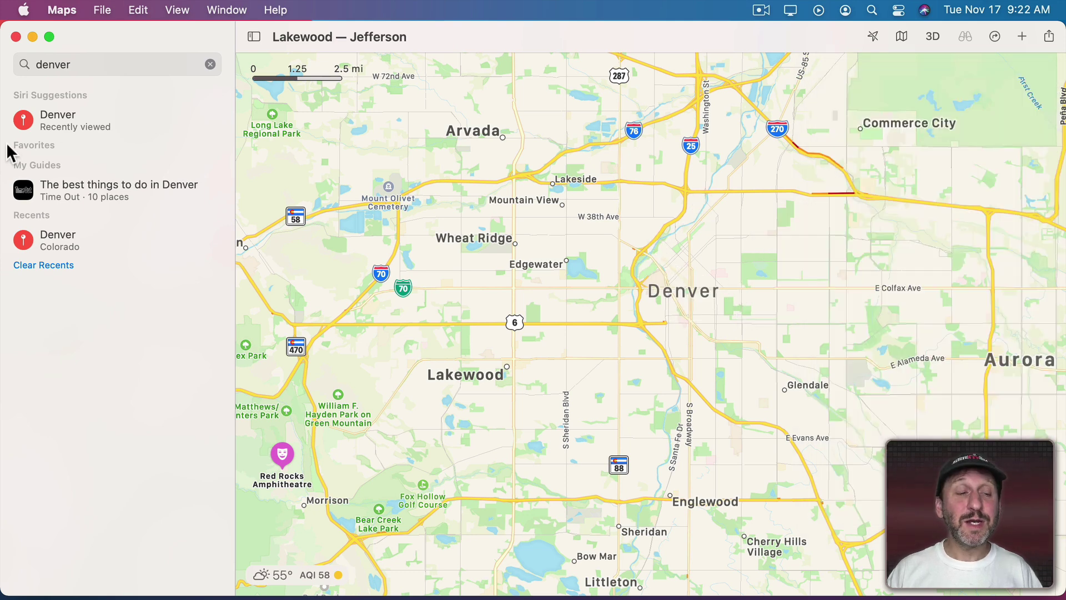
left_click(49, 193)
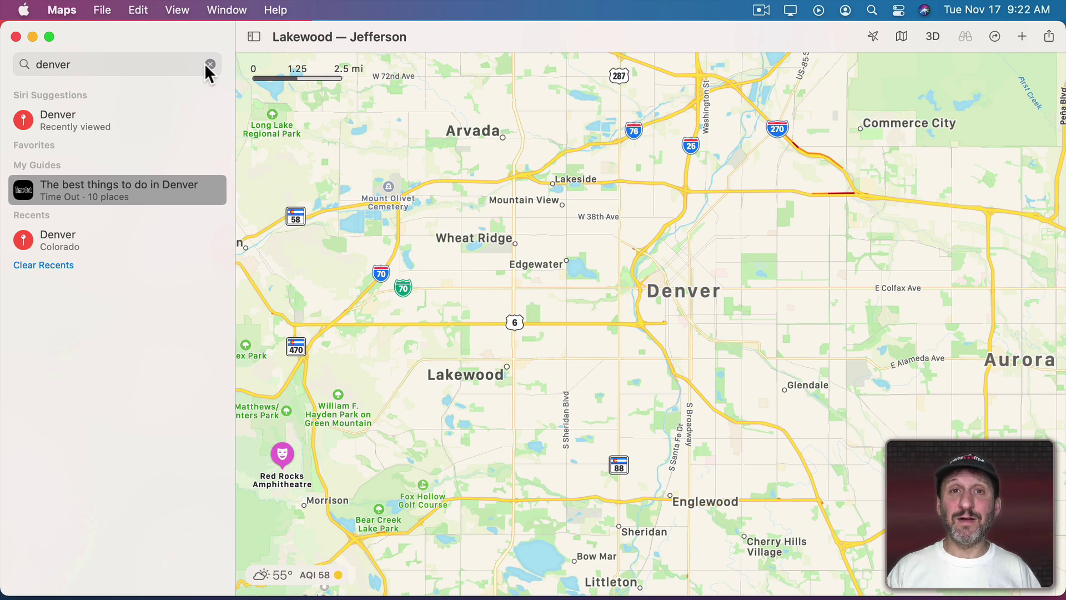
left_click(206, 65)
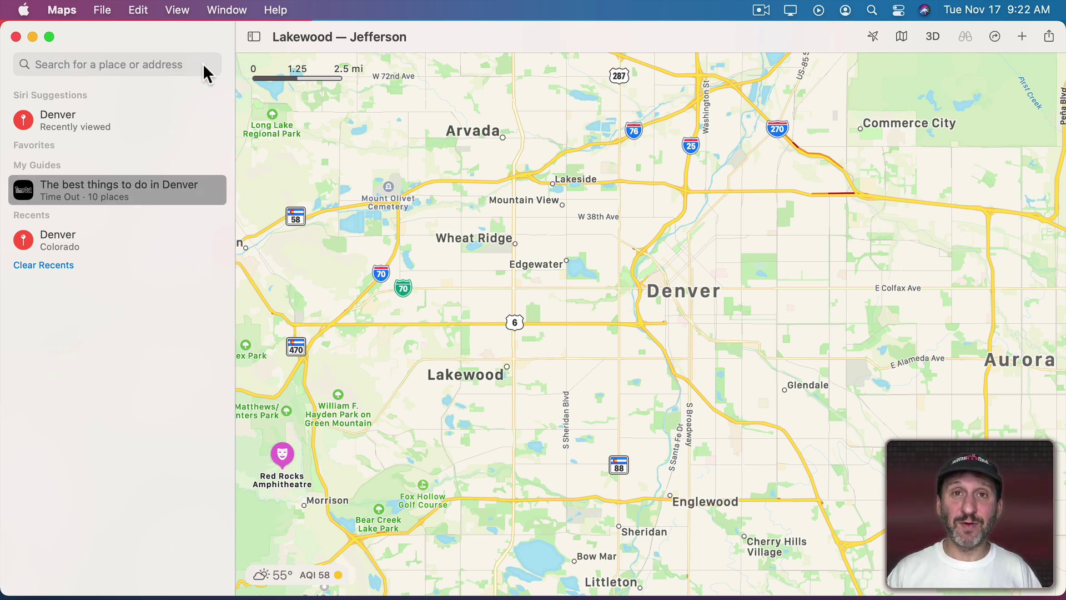
left_click(145, 64)
type("daniel")
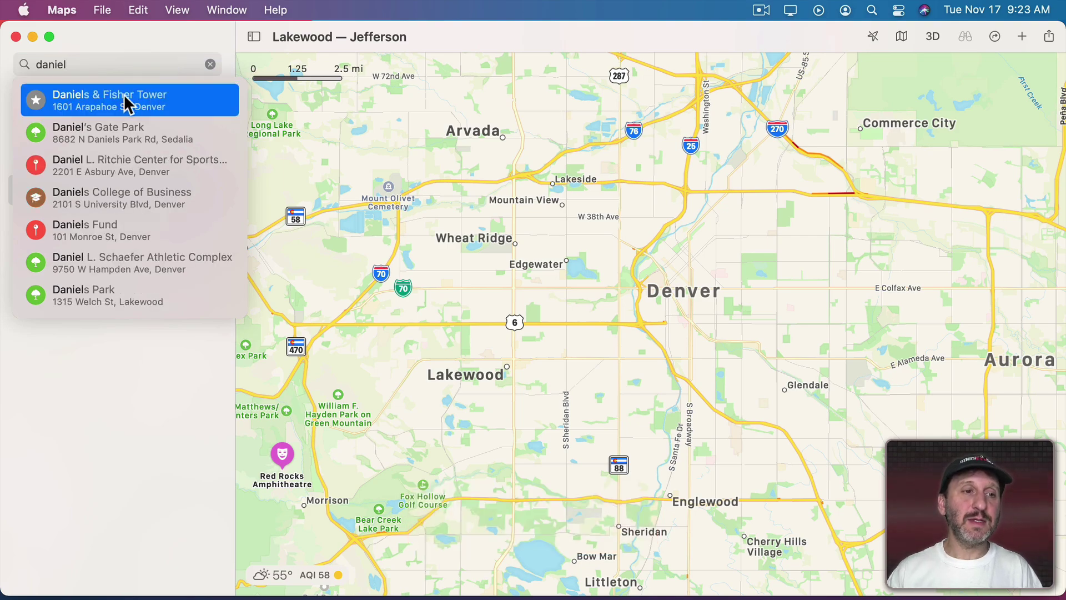
left_click(124, 102)
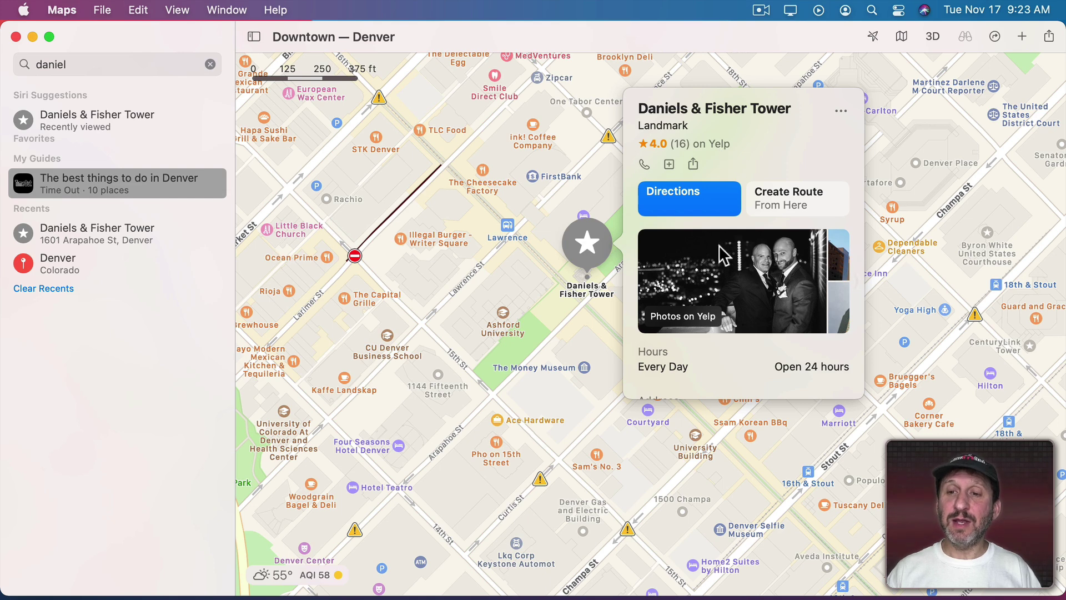
Bring up Daniels & Fisher Tower's Save to Guide choices, revealing New Guide…
scroll(721, 291, "down", 3)
scroll(717, 282, "up", 3)
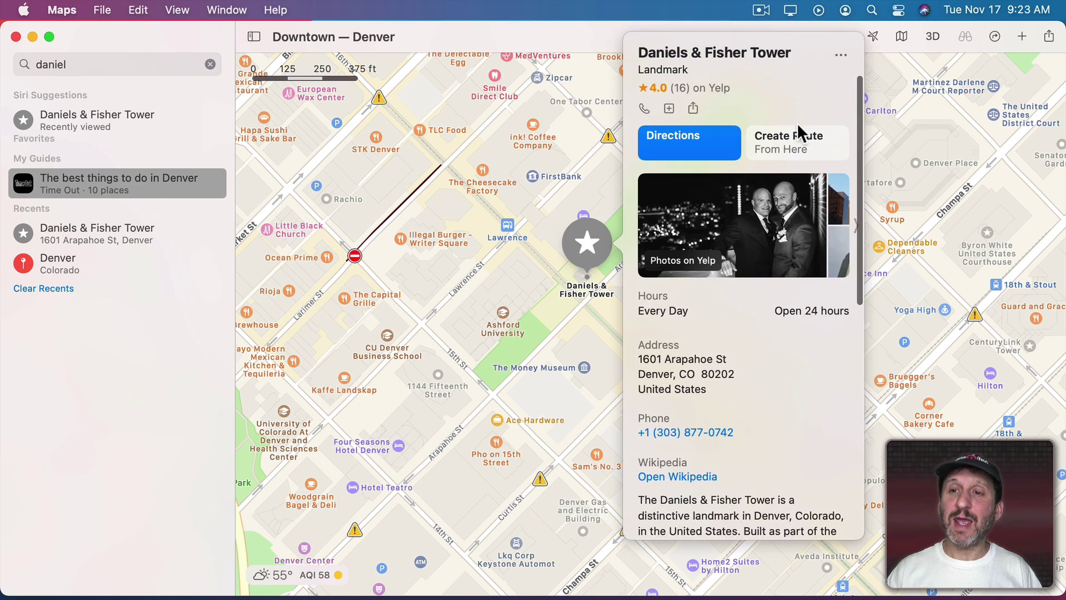
left_click(842, 55)
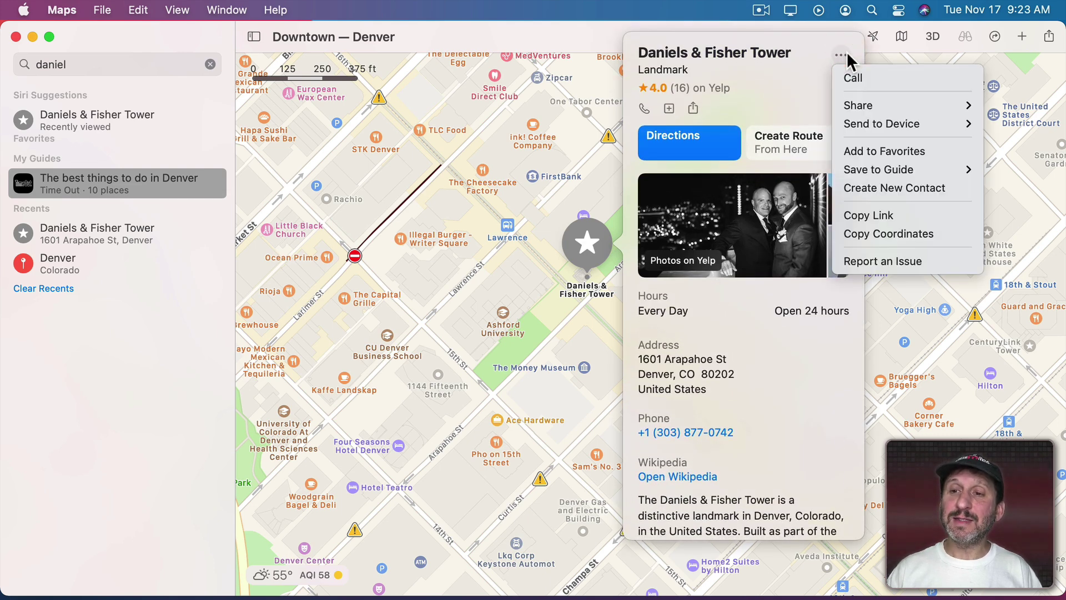
mouse_move(875, 170)
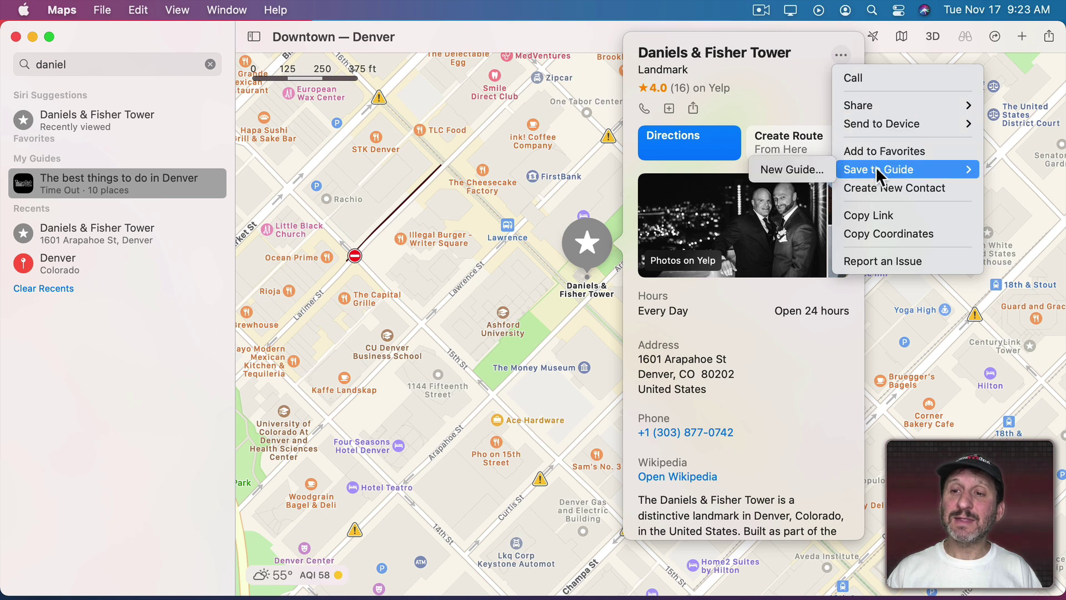
Create a new guide named 'Things To See In Denver' holding Daniels & Fisher Tower
left_click(797, 168)
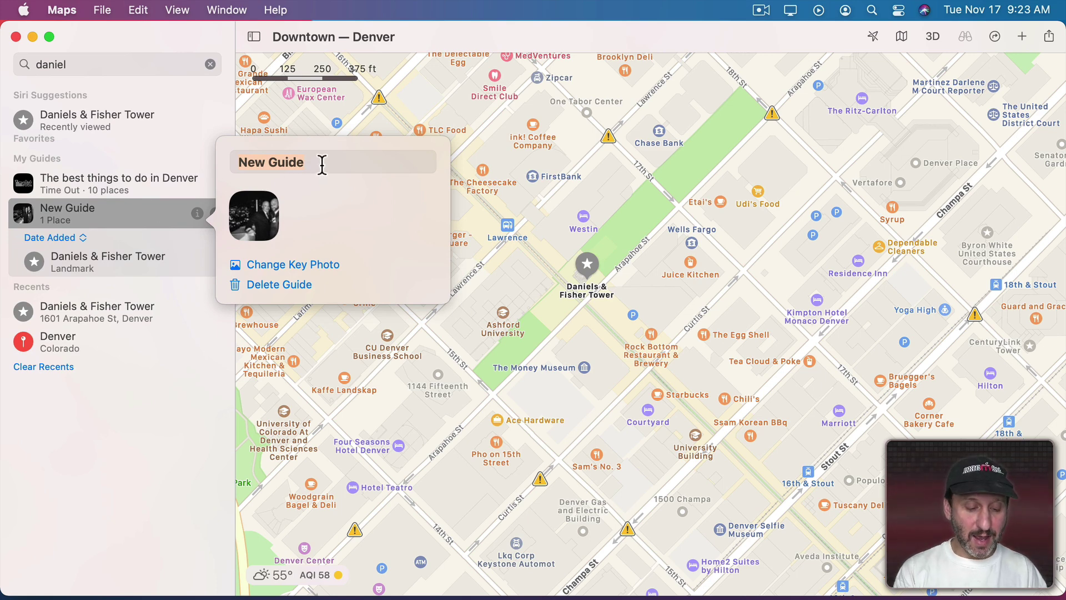
type("Things To See In Denver")
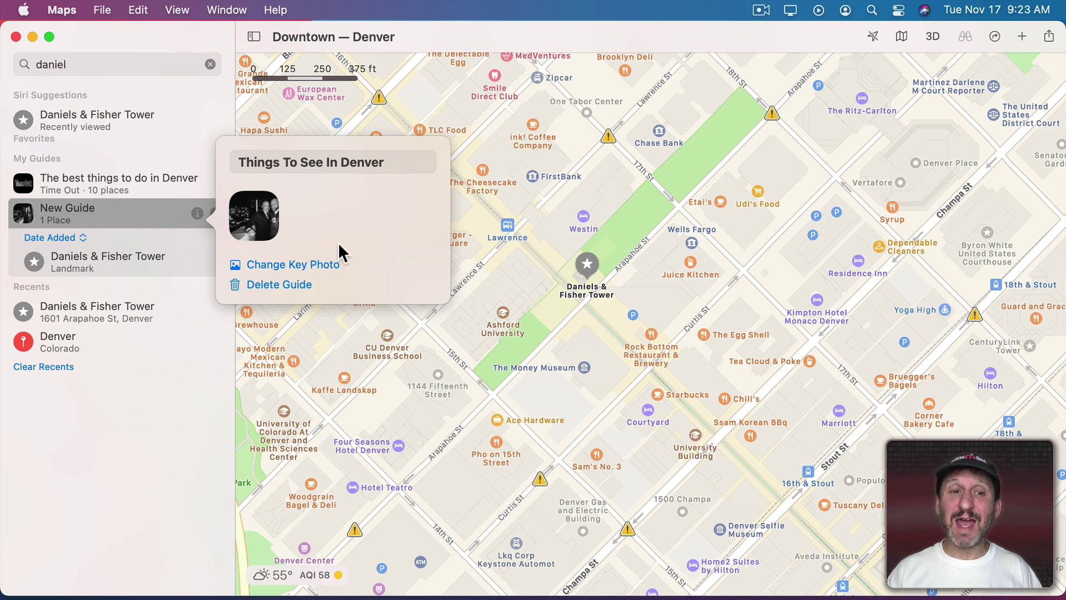
left_click(308, 135)
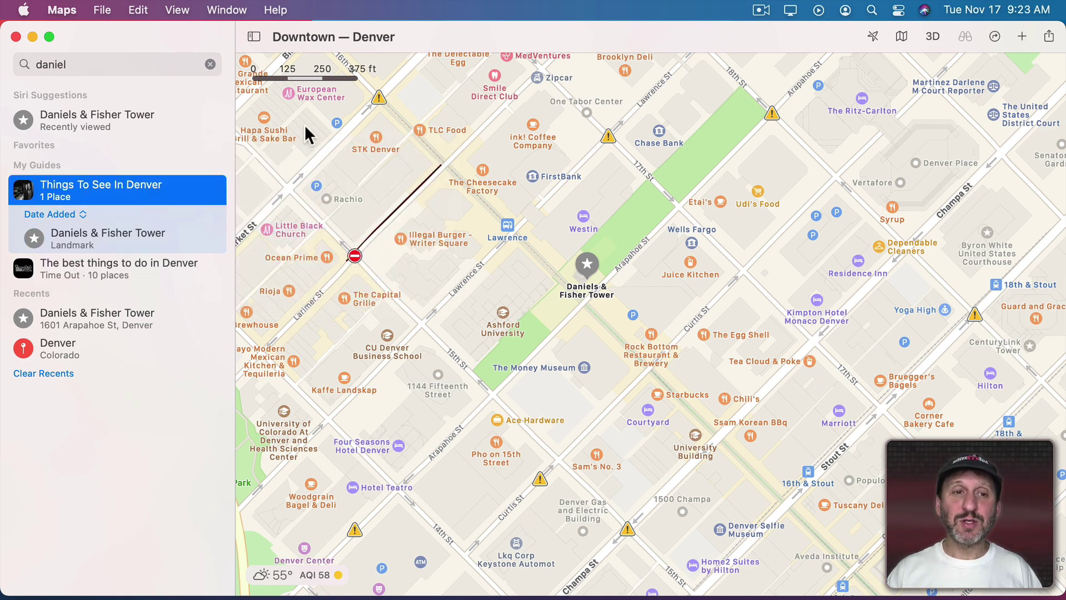
Search 'union' and save Union Station to the Things To See In Denver guide
left_click(97, 66)
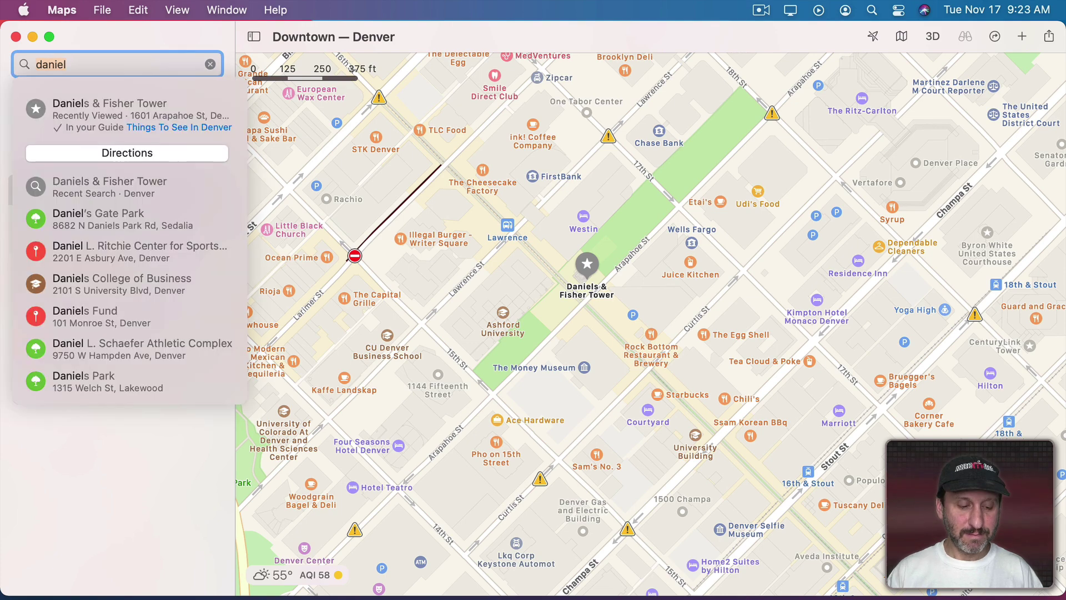
type("union")
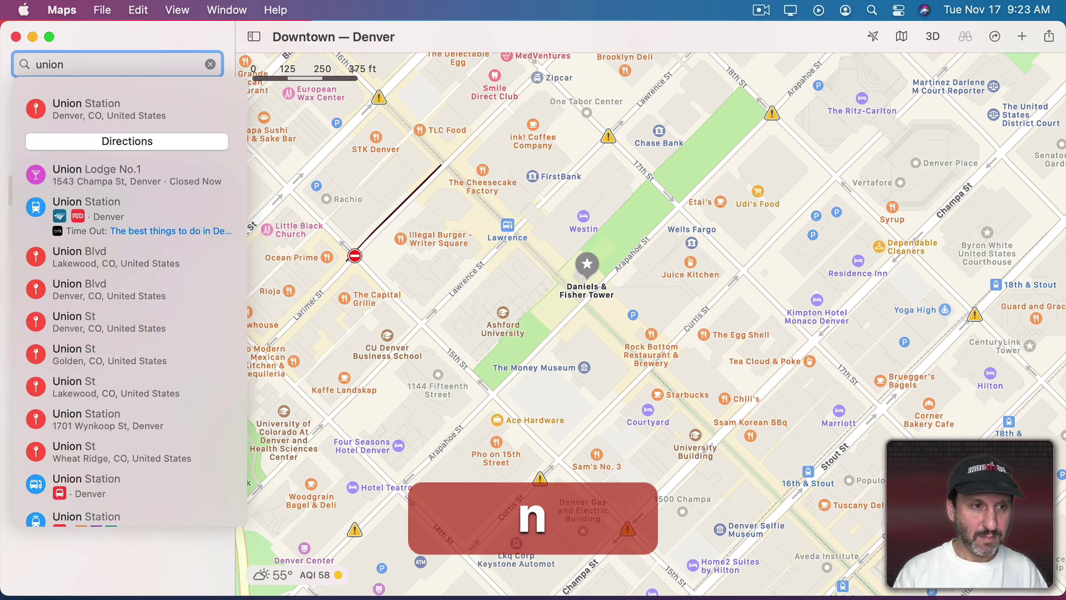
left_click(116, 111)
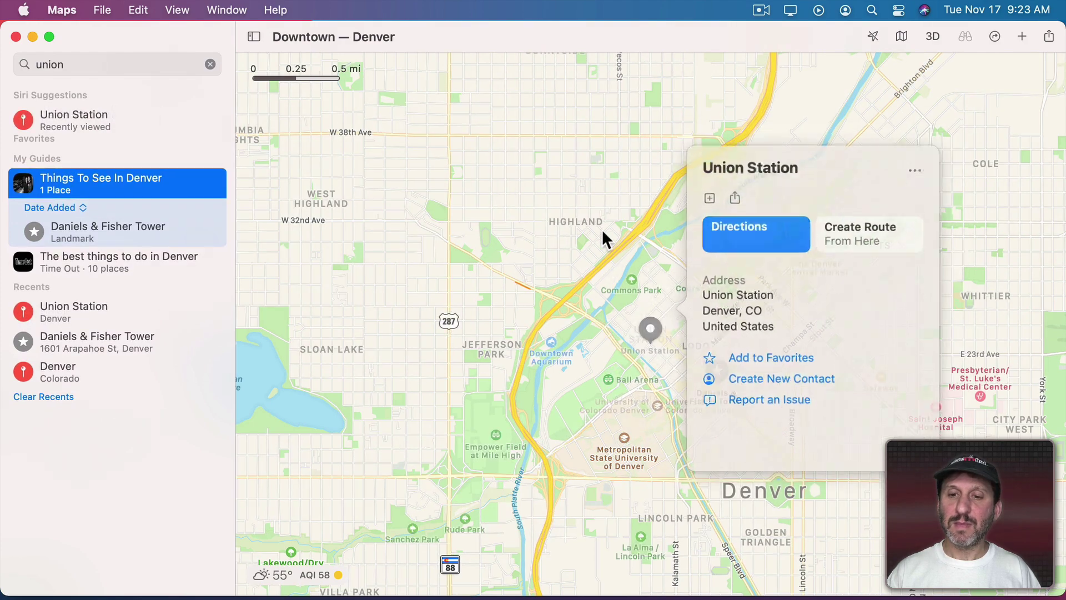
left_click(905, 172)
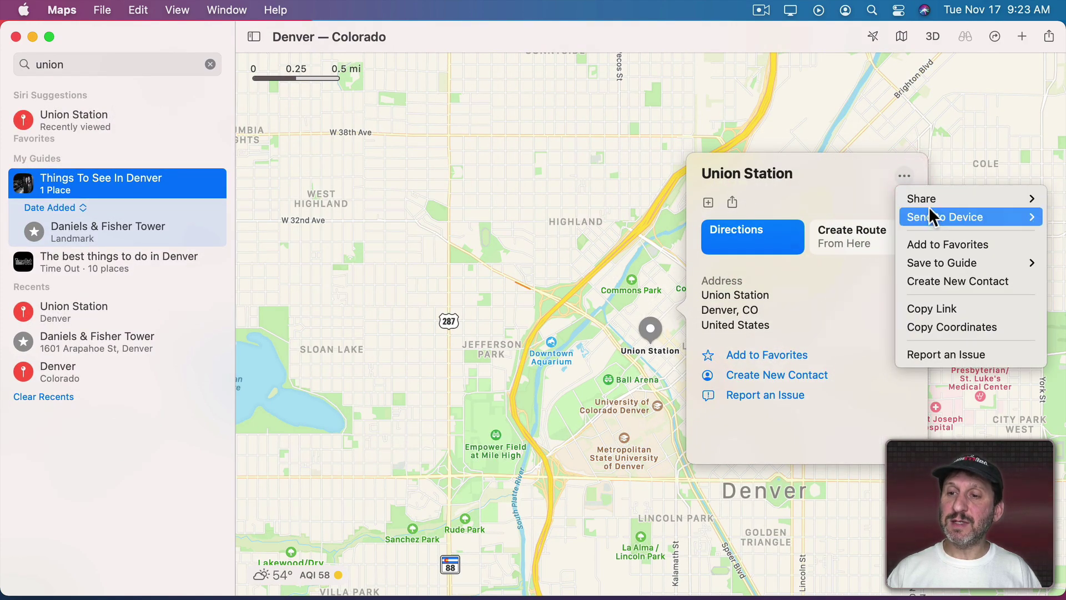
mouse_move(934, 261)
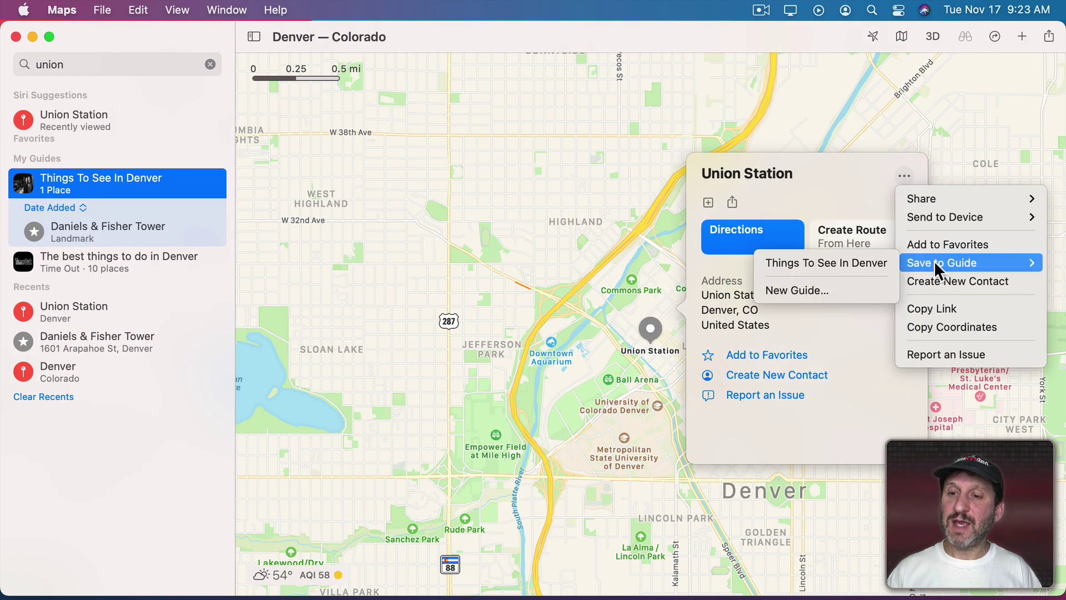
left_click(845, 259)
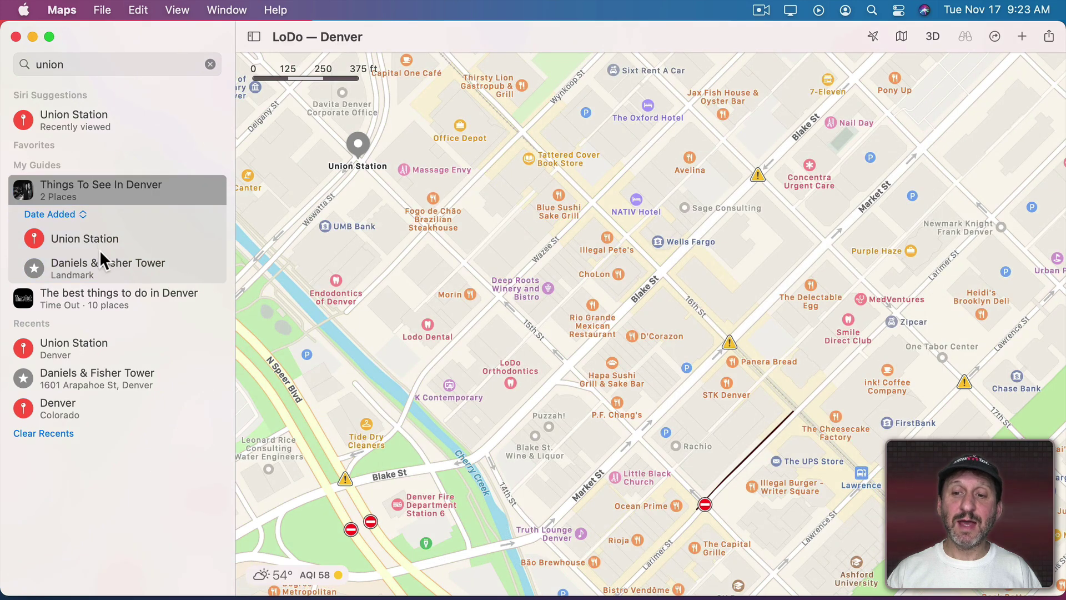
left_click(110, 60)
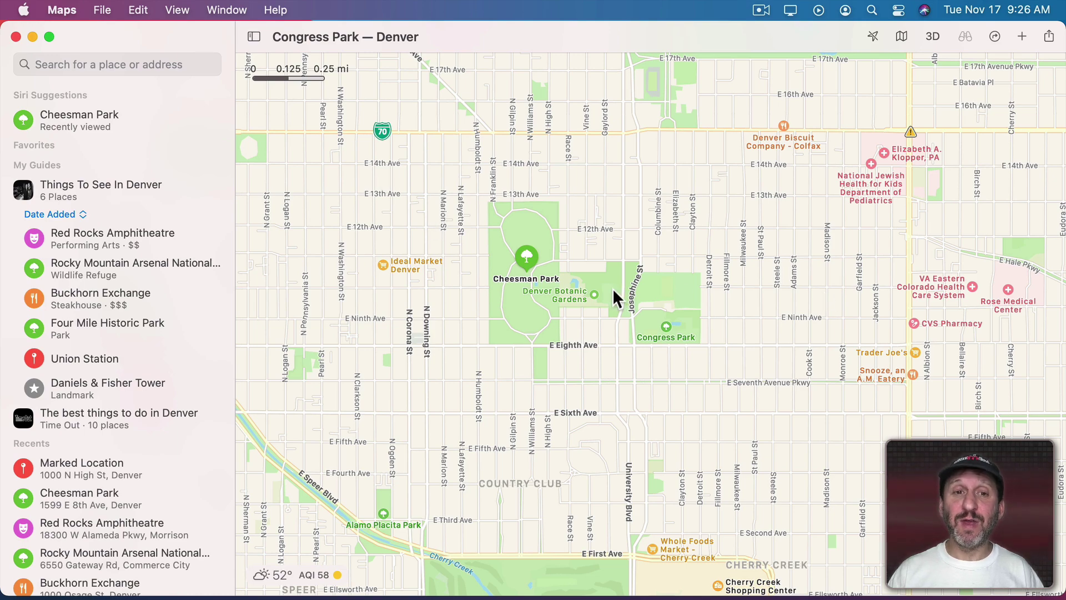
Zoom into Cheesman Park and drop a marked location pin beside the park's label
scroll(509, 248, "up", 5)
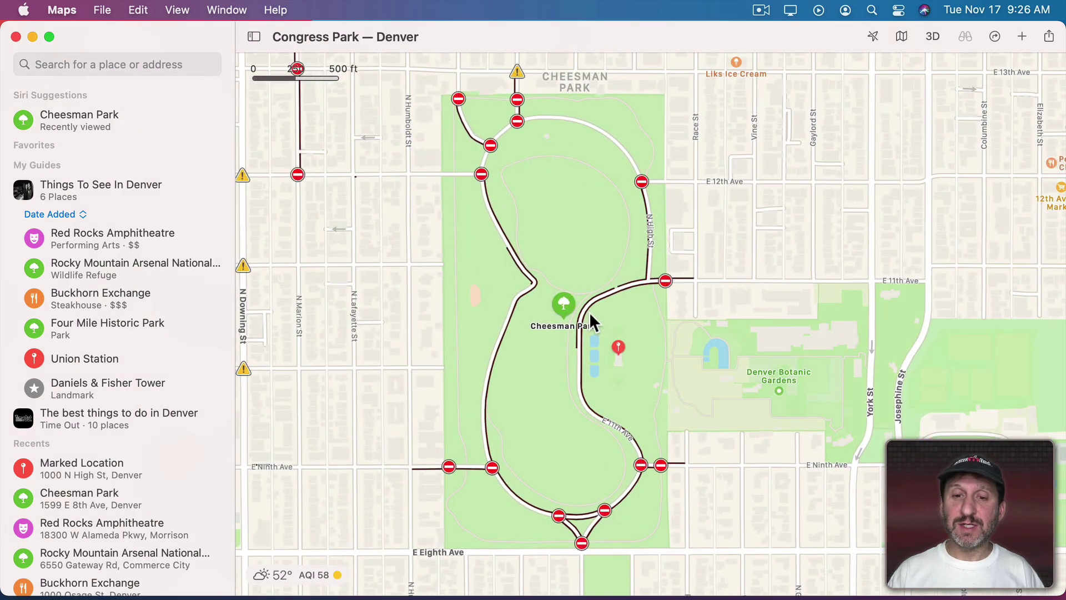
left_click(564, 305)
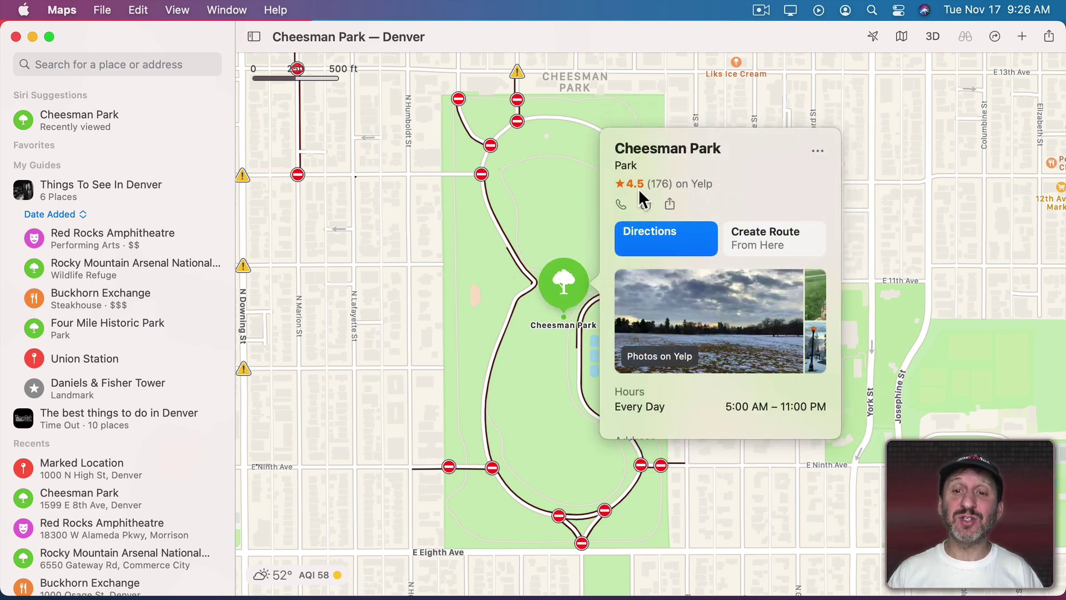
left_click(525, 206)
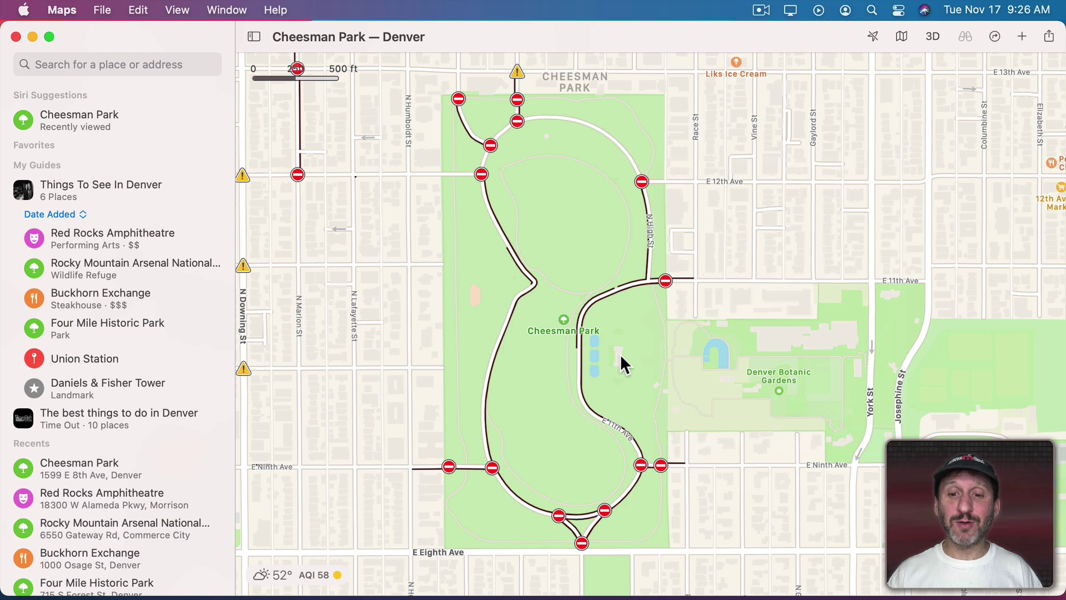
right_click(621, 356)
left_click(649, 365)
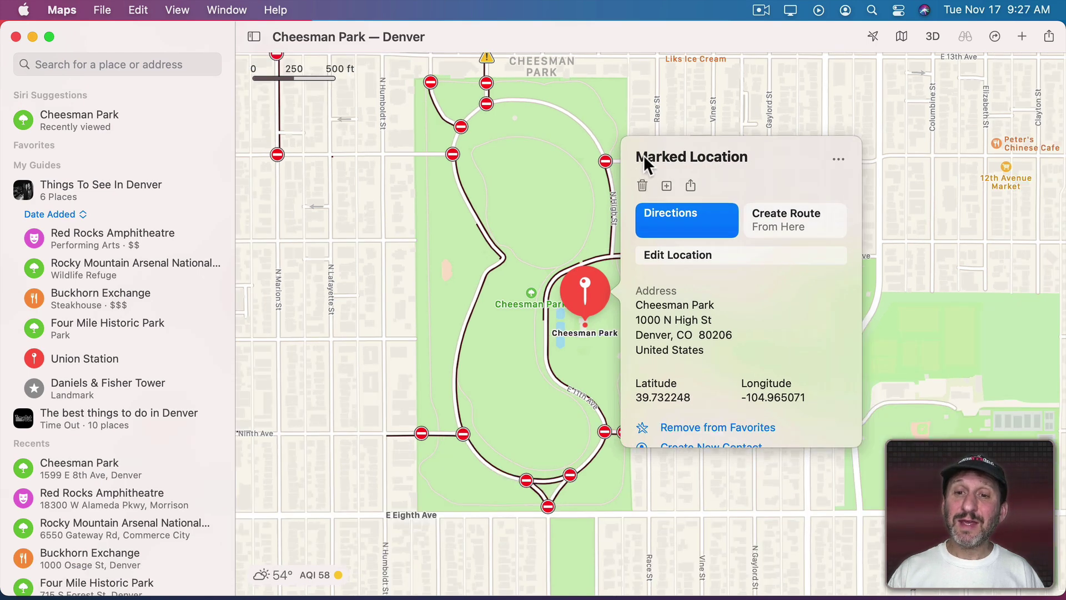
Save the dropped pin to Things To See In Denver under the name 'Cheesman Park Pavilion'
left_click(835, 159)
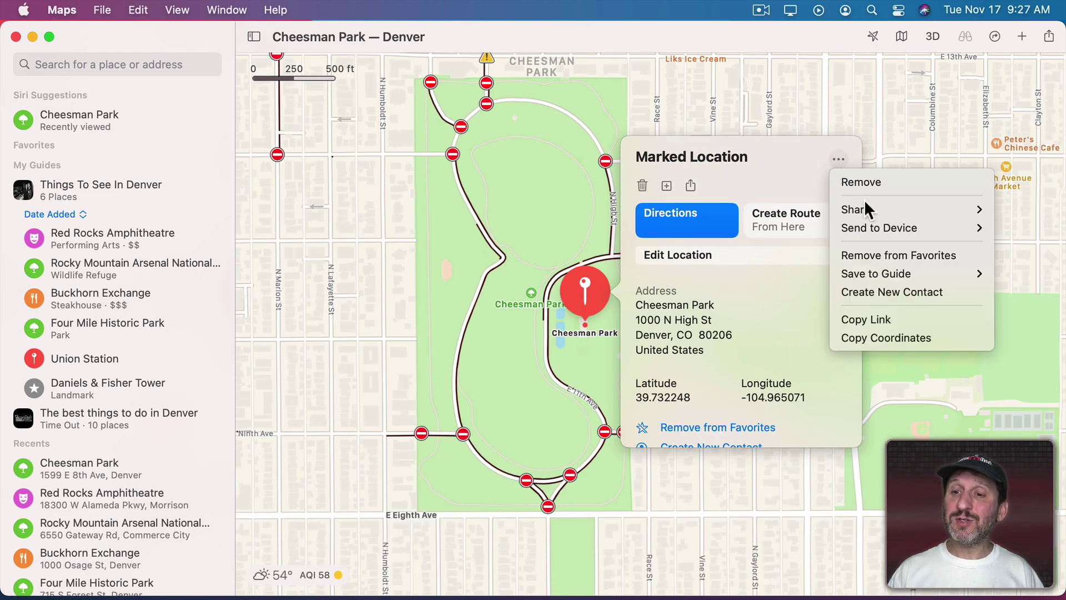
mouse_move(875, 274)
left_click(821, 271)
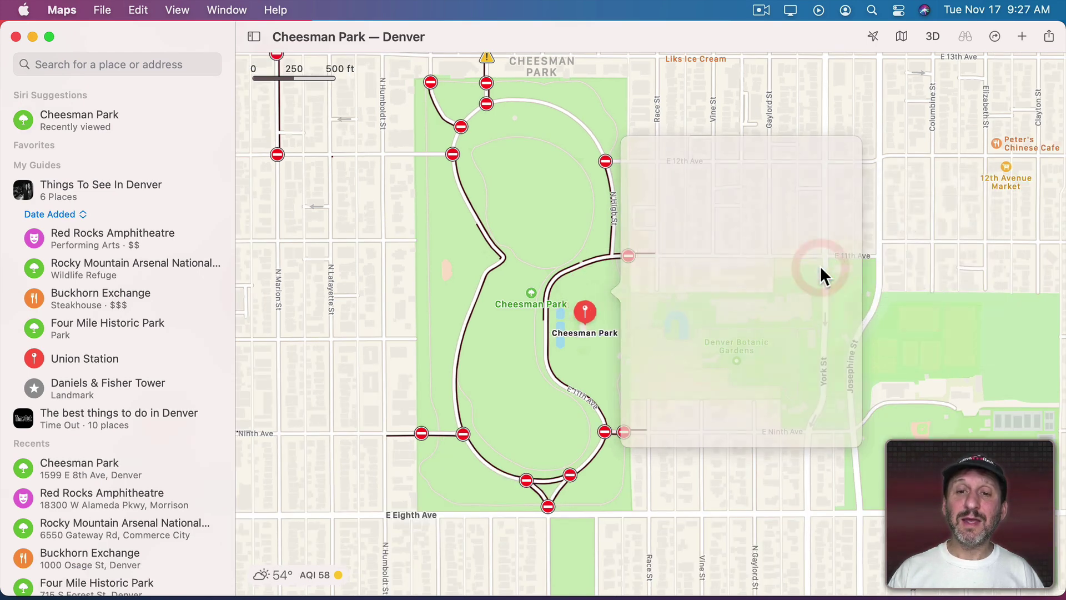
type("Cheesman Park Pavilion")
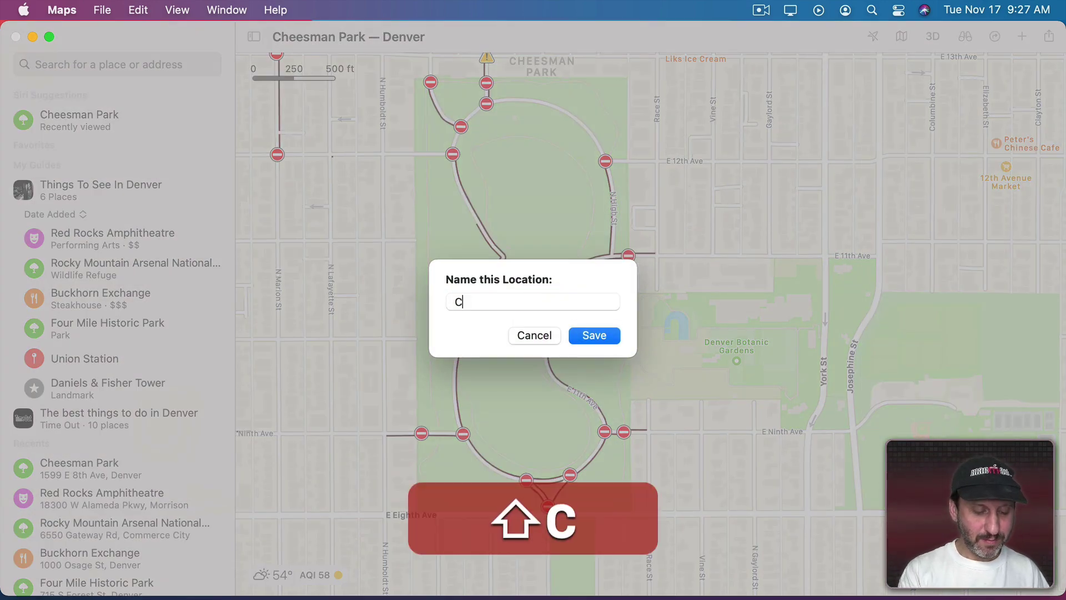
left_click(598, 335)
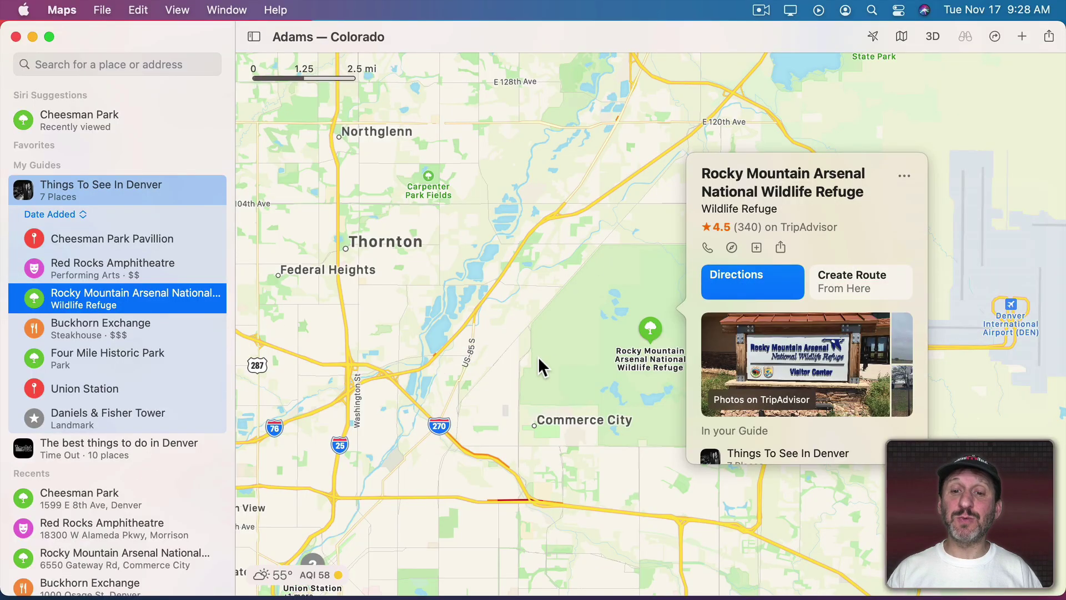
Drop a pin inside Rocky Mountain Arsenal National Wildlife Refuge and close its Marked Location card
left_click(566, 358)
right_click(642, 333)
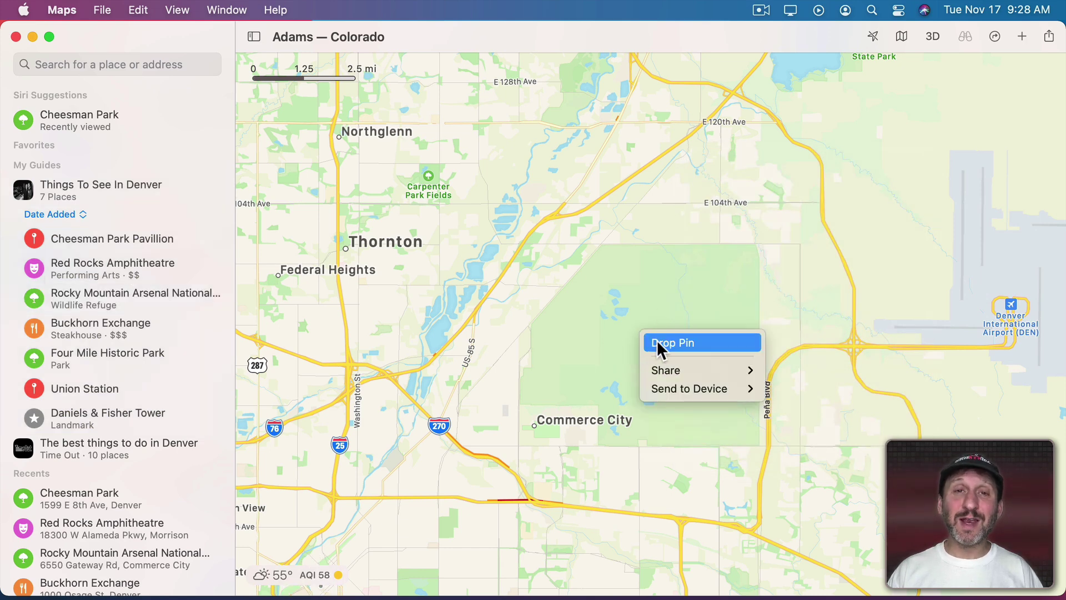
left_click(658, 342)
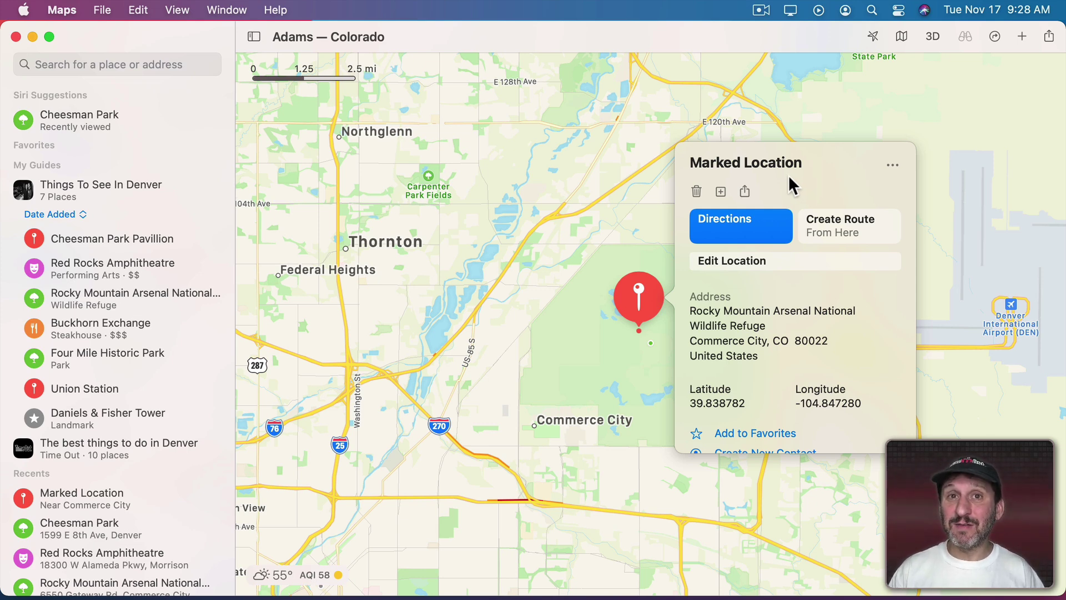
key("Escape")
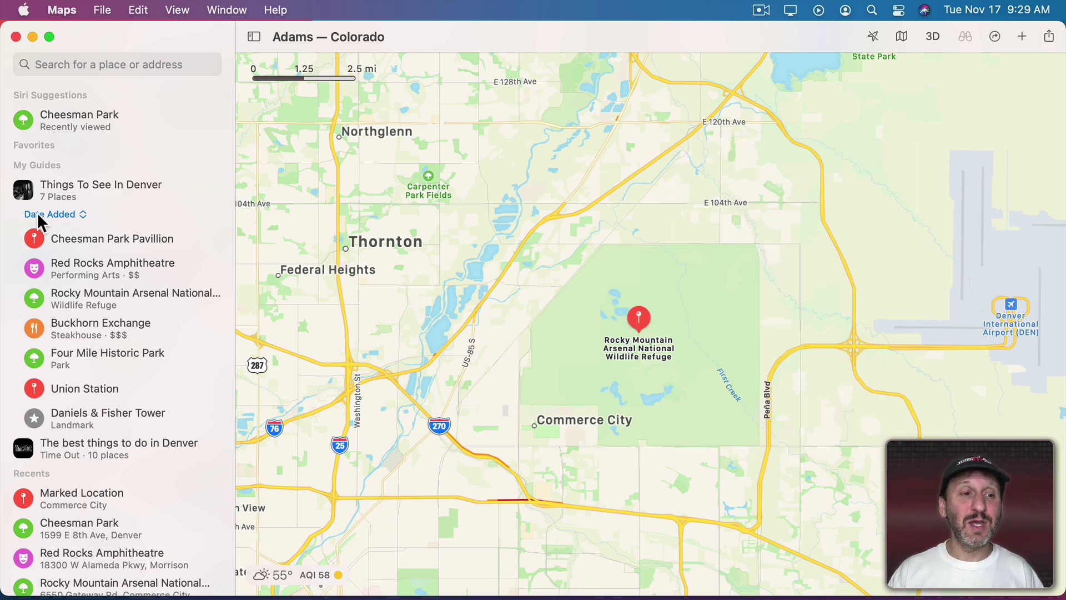
Keep the guide sorted by Date Added and pin its Denver places on the map
left_click(69, 215)
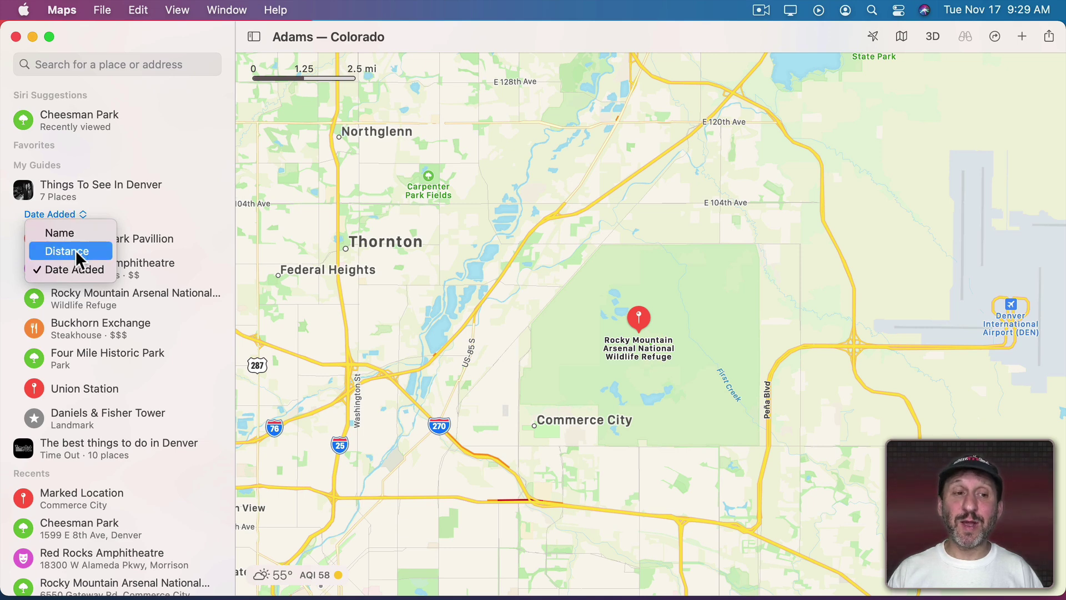
left_click(76, 265)
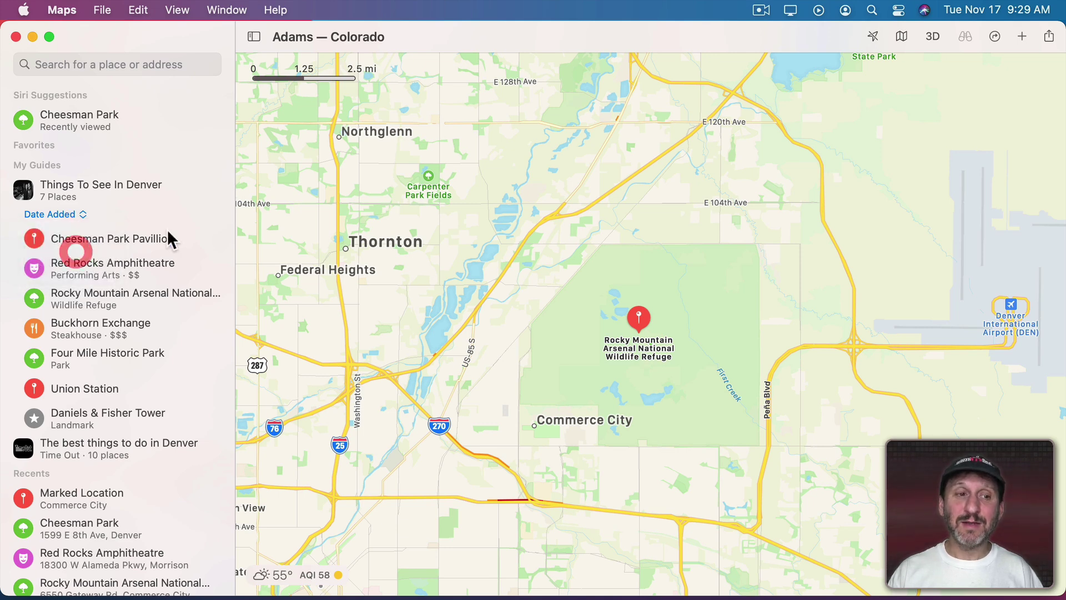
left_click(74, 188)
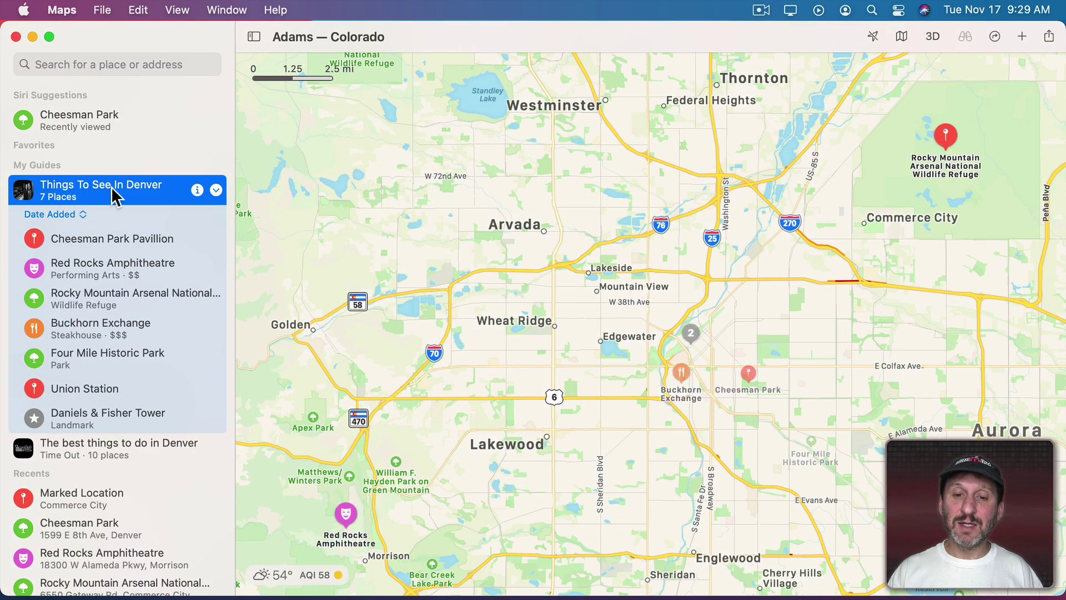
Replace the Things To See In Denver key photo with the statue fountain photo
left_click(197, 191)
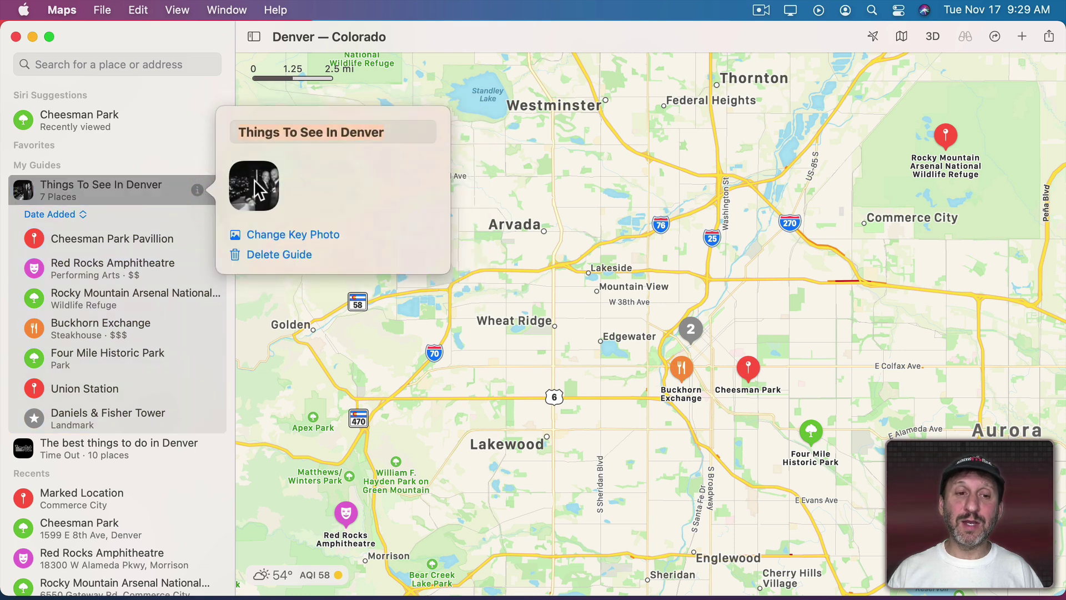
left_click(282, 234)
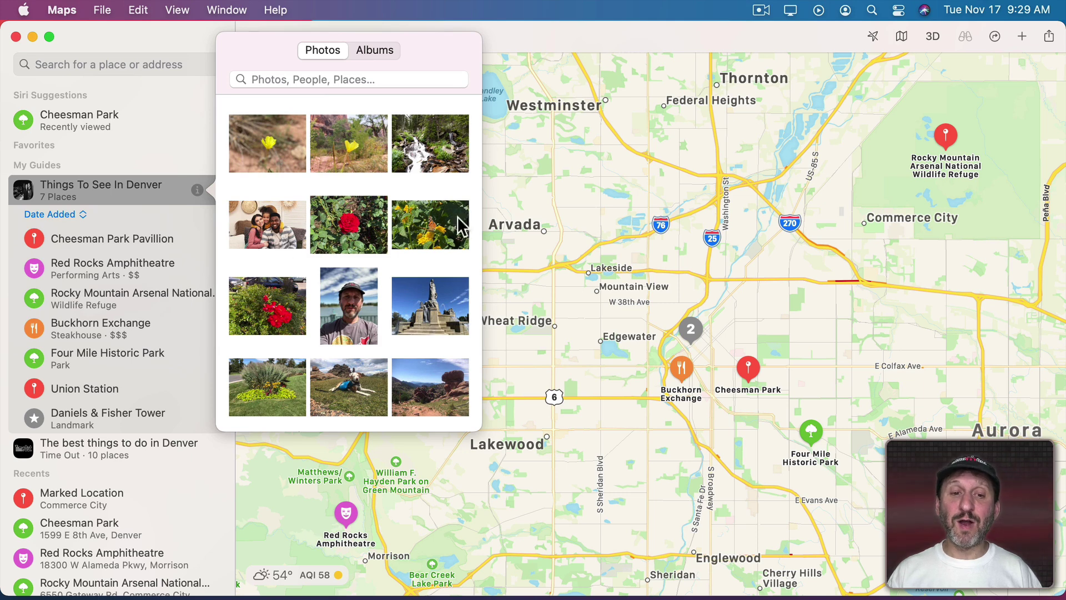
left_click(432, 311)
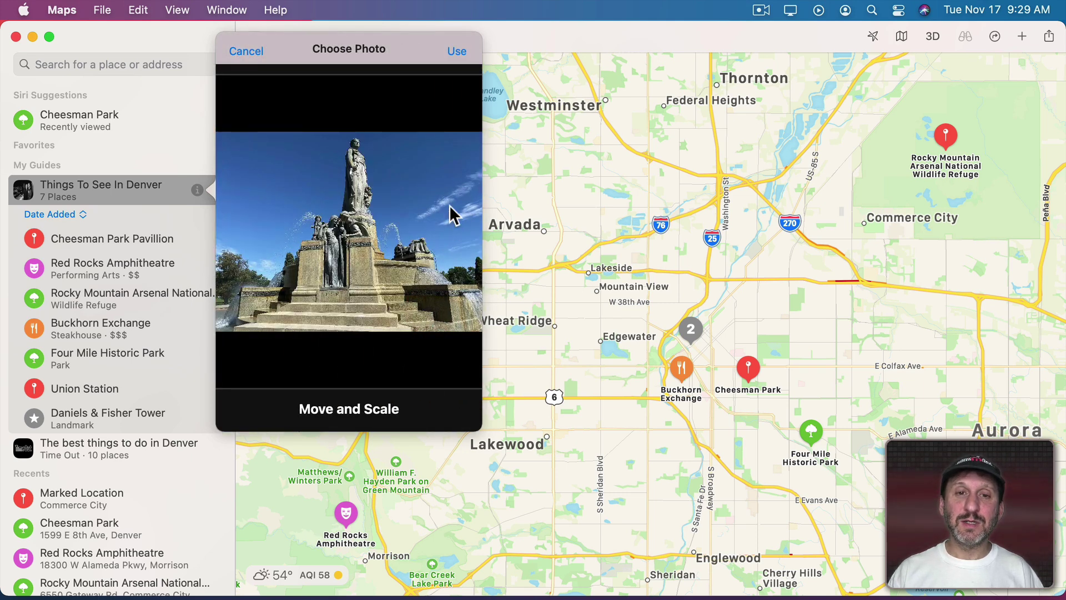
left_click(457, 51)
right_click(148, 190)
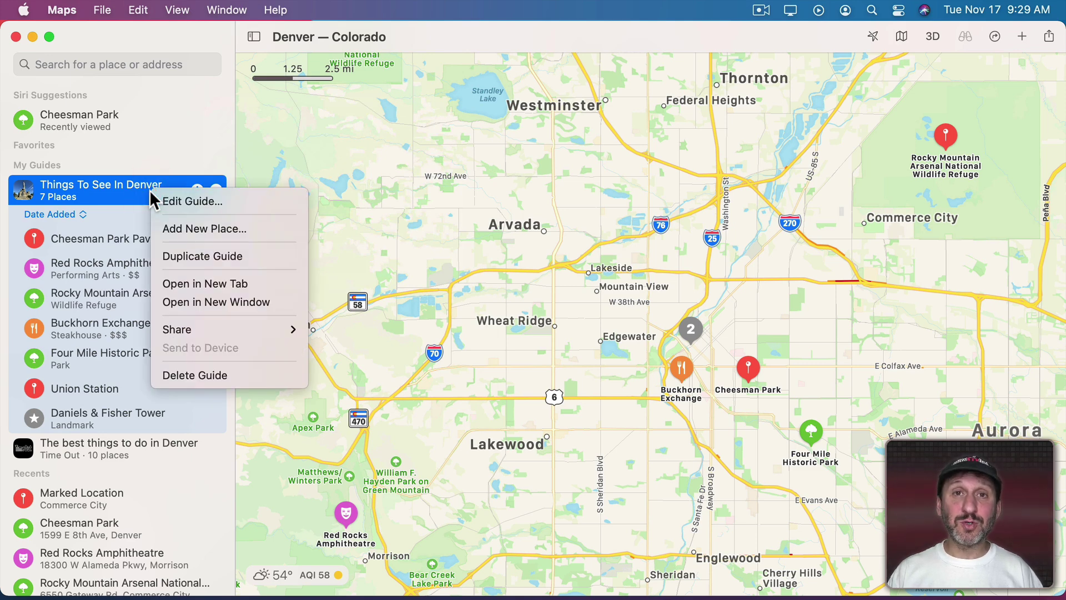
Share the Things To See In Denver guide via Mail from its context menu
mouse_move(187, 331)
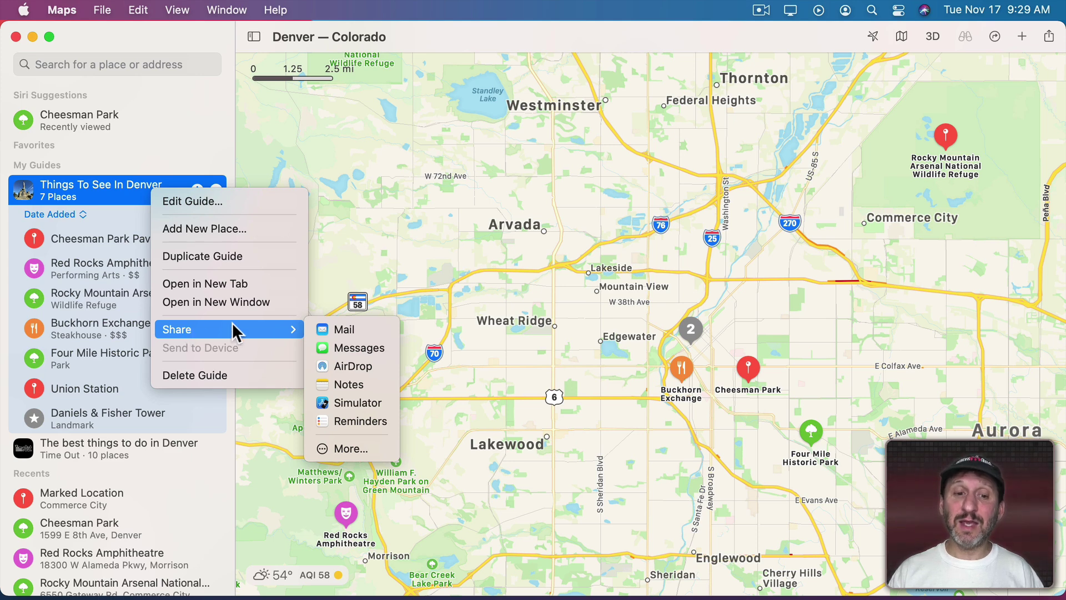
left_click(340, 328)
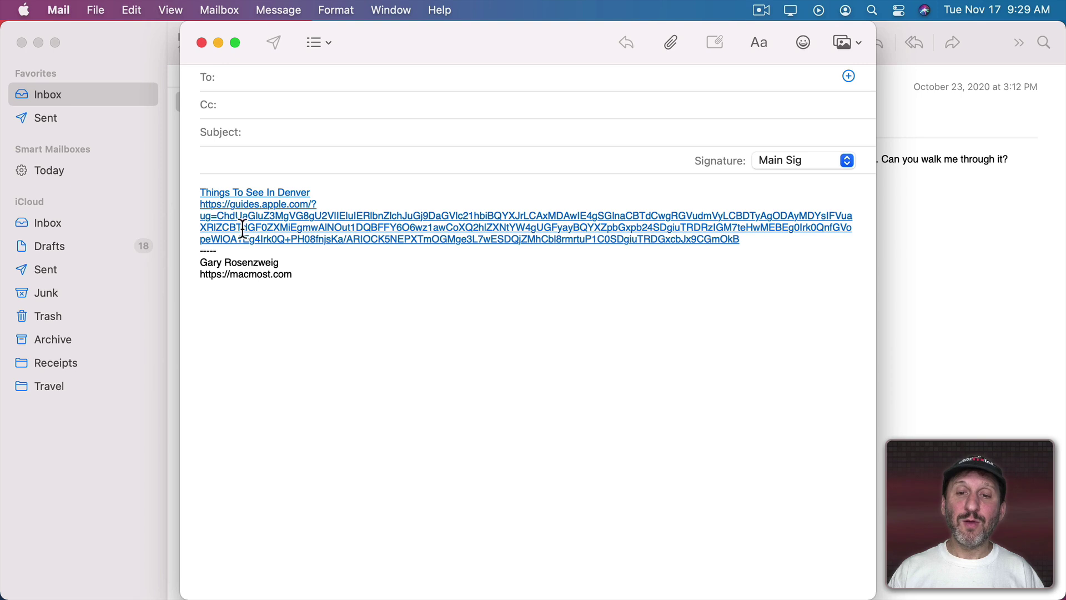
Copy the guides.apple.com link from the Mail draft to the clipboard
left_click_drag(746, 240, 166, 207)
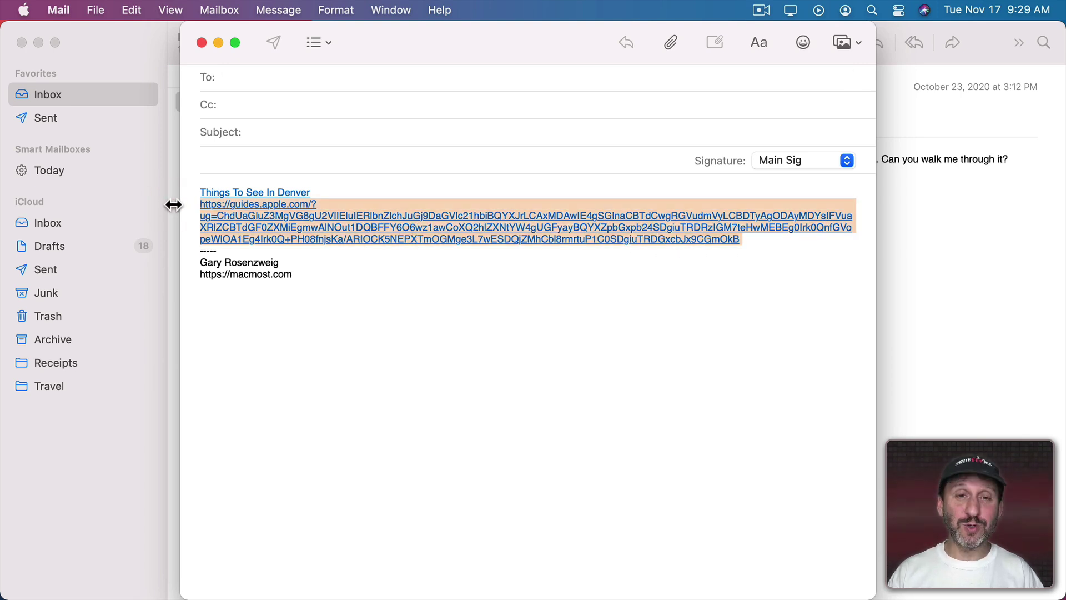
key("super+c")
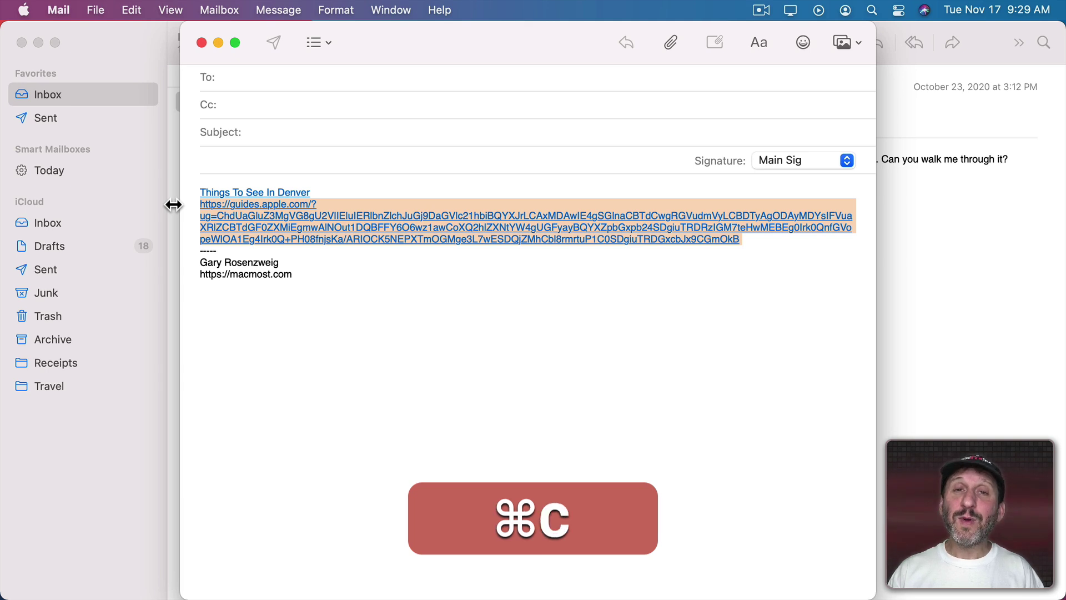
Load the copied guide link in Safari's address bar
mouse_move(127, 589)
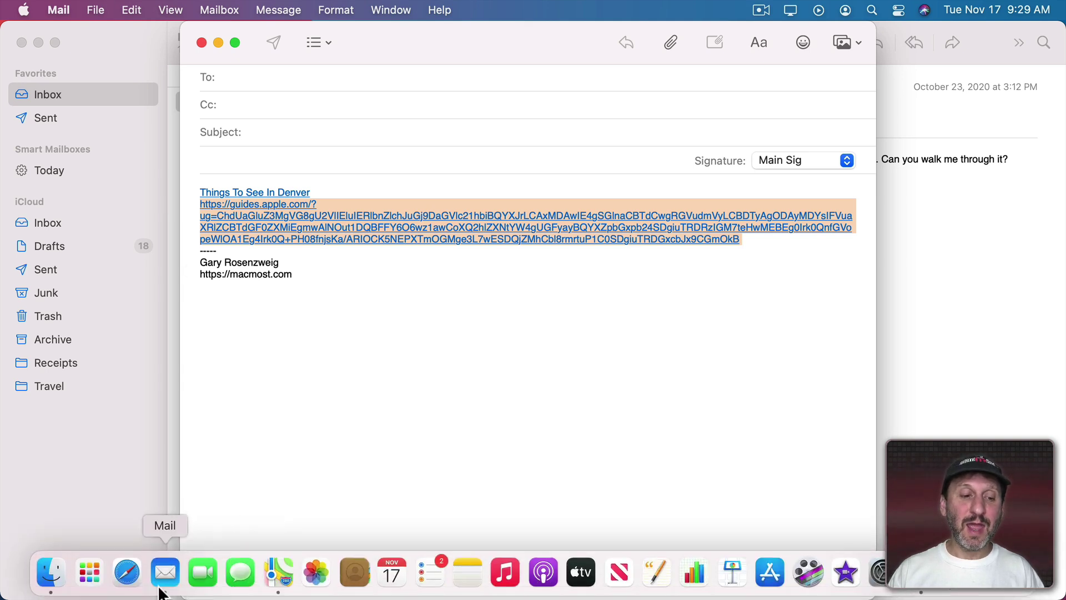
left_click(127, 583)
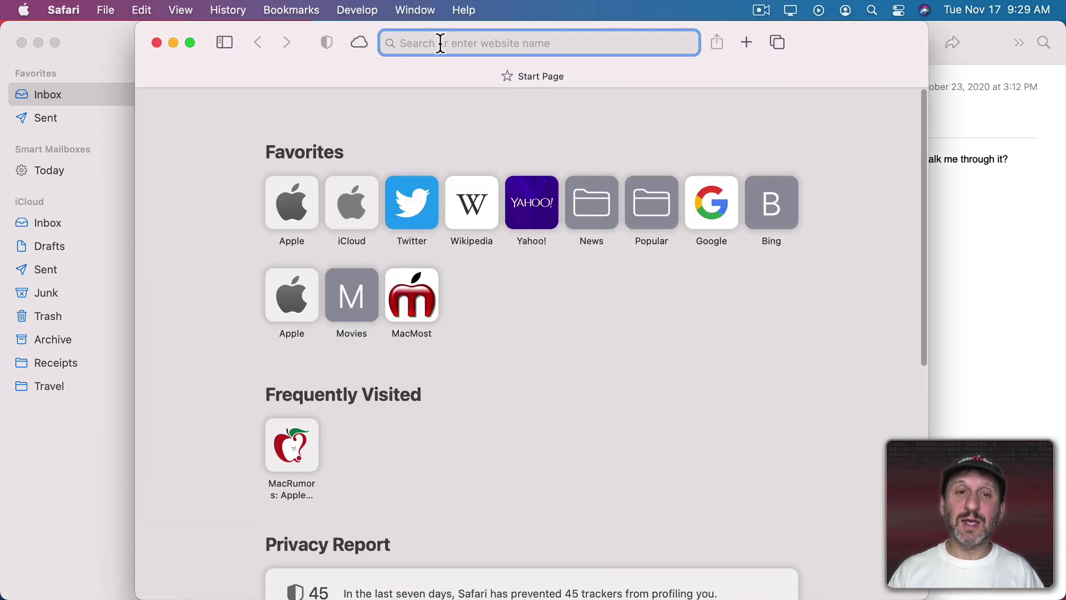
left_click(439, 43)
key("super+v")
key("Return")
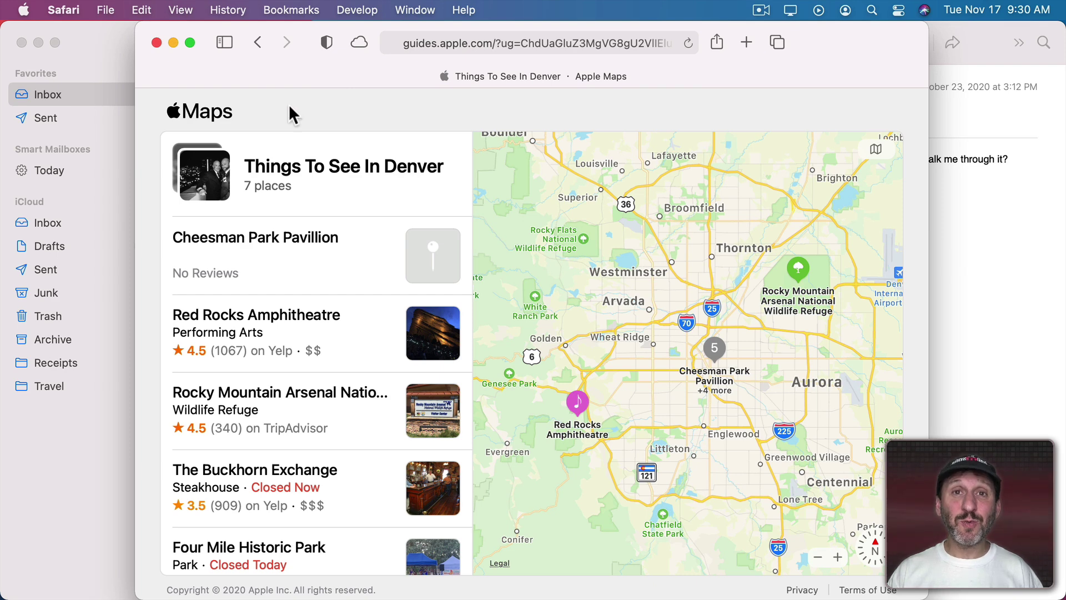
Maximize Safari, view Red Rocks Amphitheatre's details, then scroll to Daniels & Fisher Tower
double_click(143, 32)
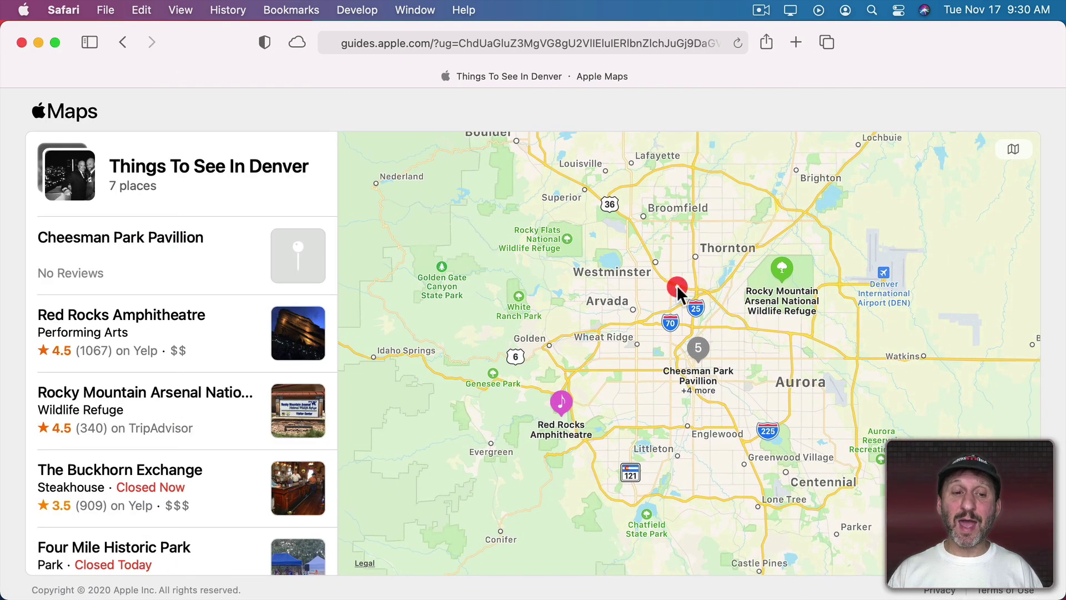
left_click(169, 332)
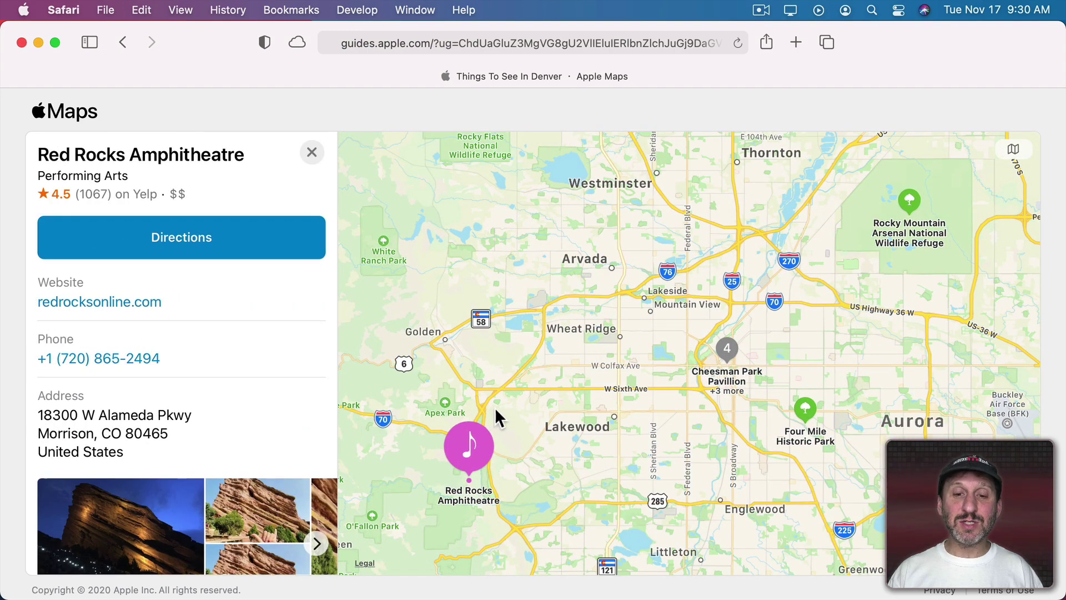
left_click(312, 153)
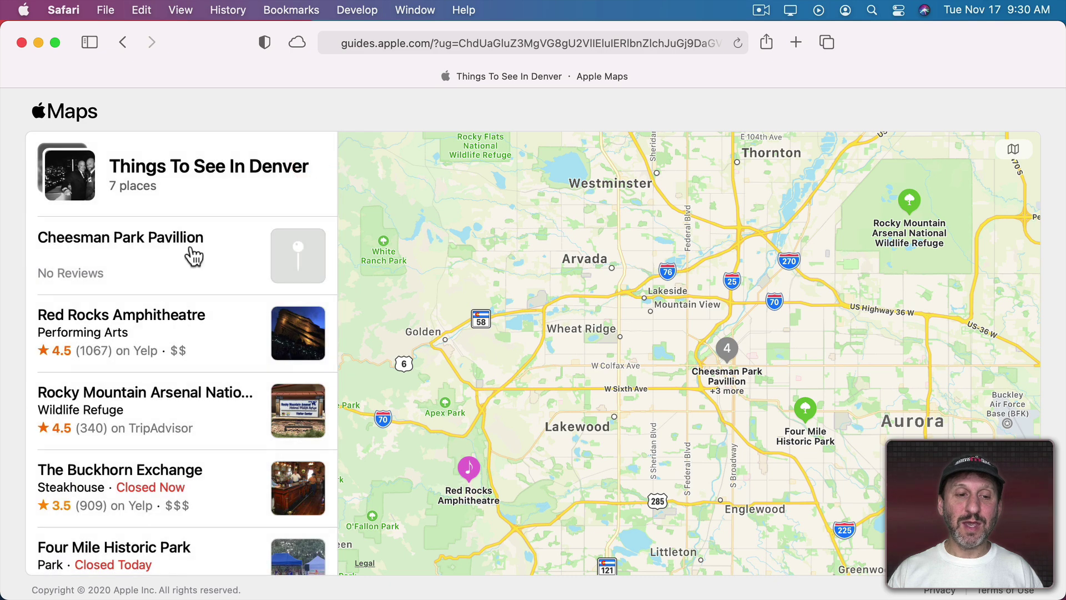
scroll(193, 399, "down", 1)
scroll(193, 400, "down", 3)
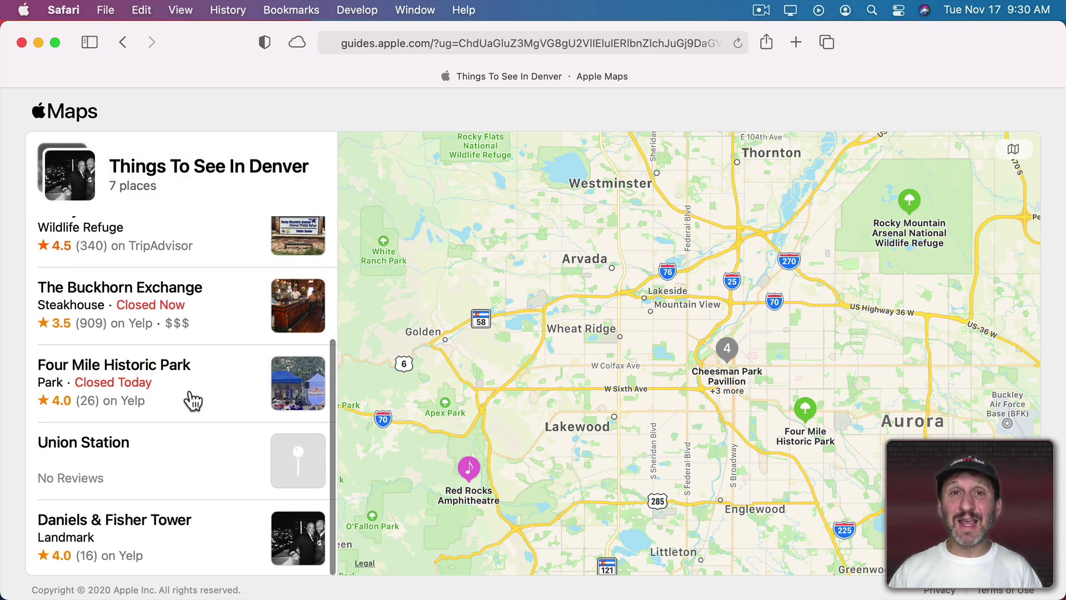